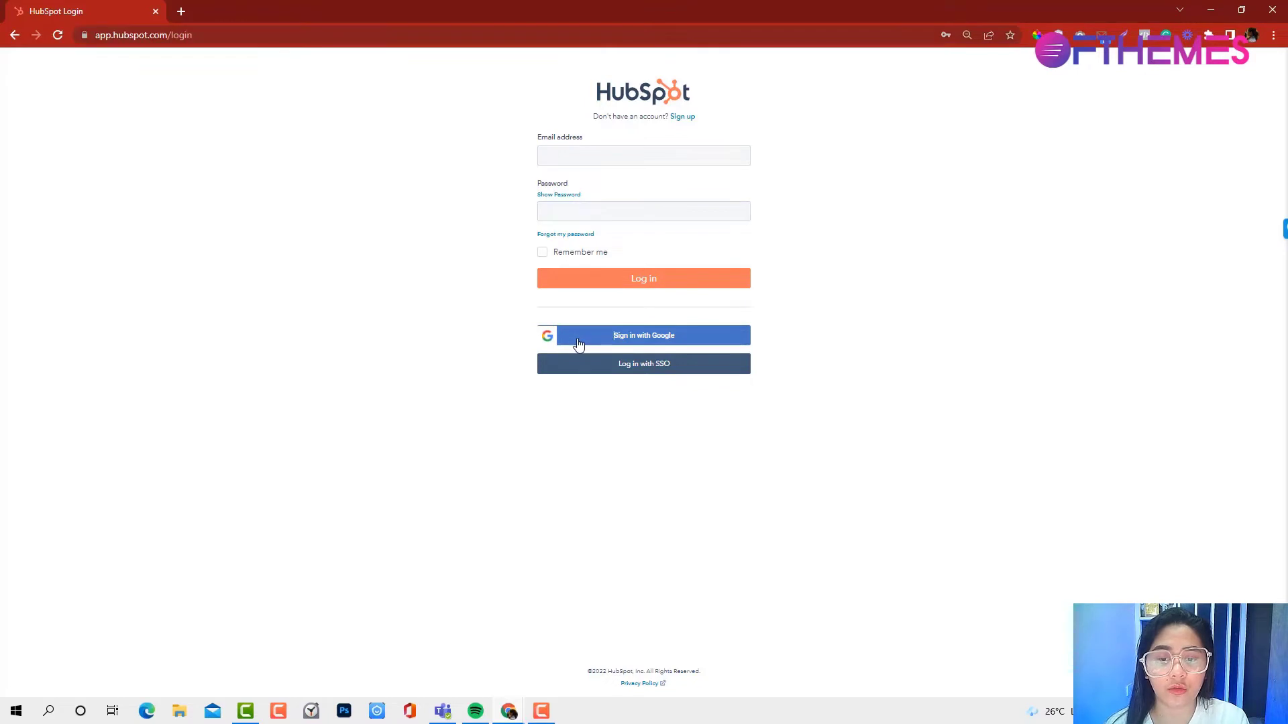
Step: Sign in with Google and open the Users & Teams settings of the HubSpot Demo Account
{"action": "left_click", "coordinate": [579, 344]}
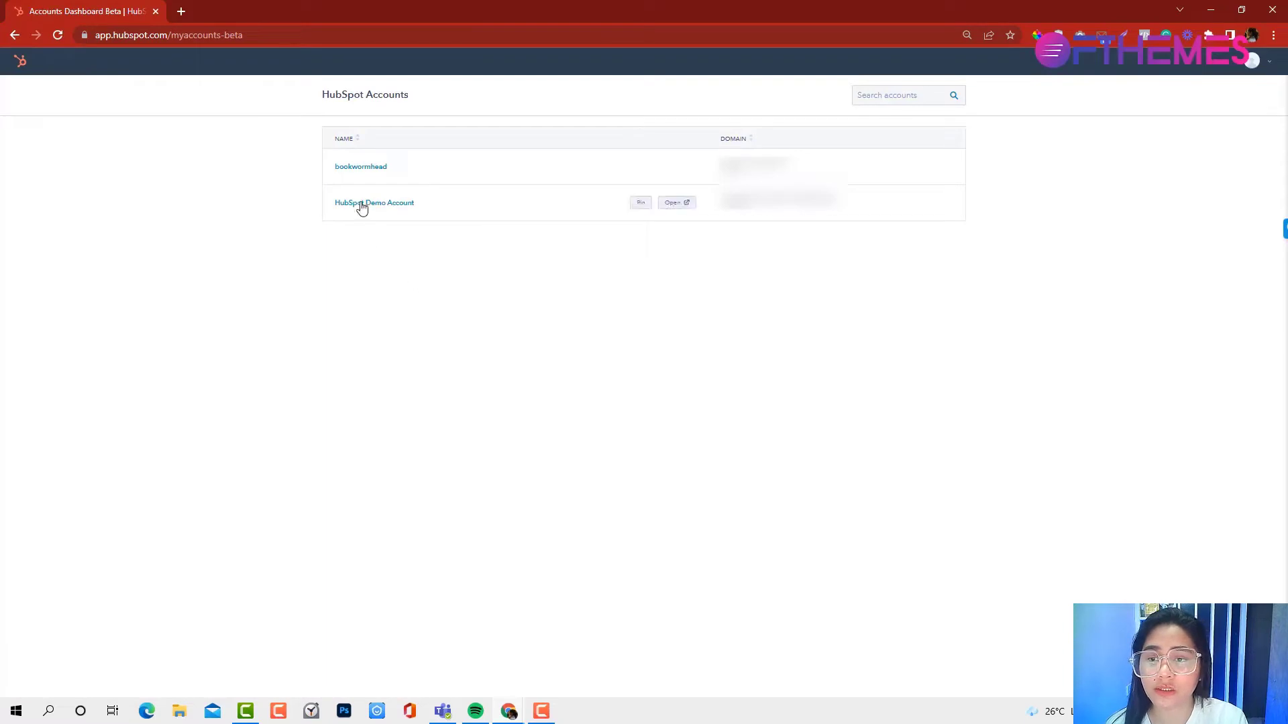
{"action": "left_click", "coordinate": [677, 204]}
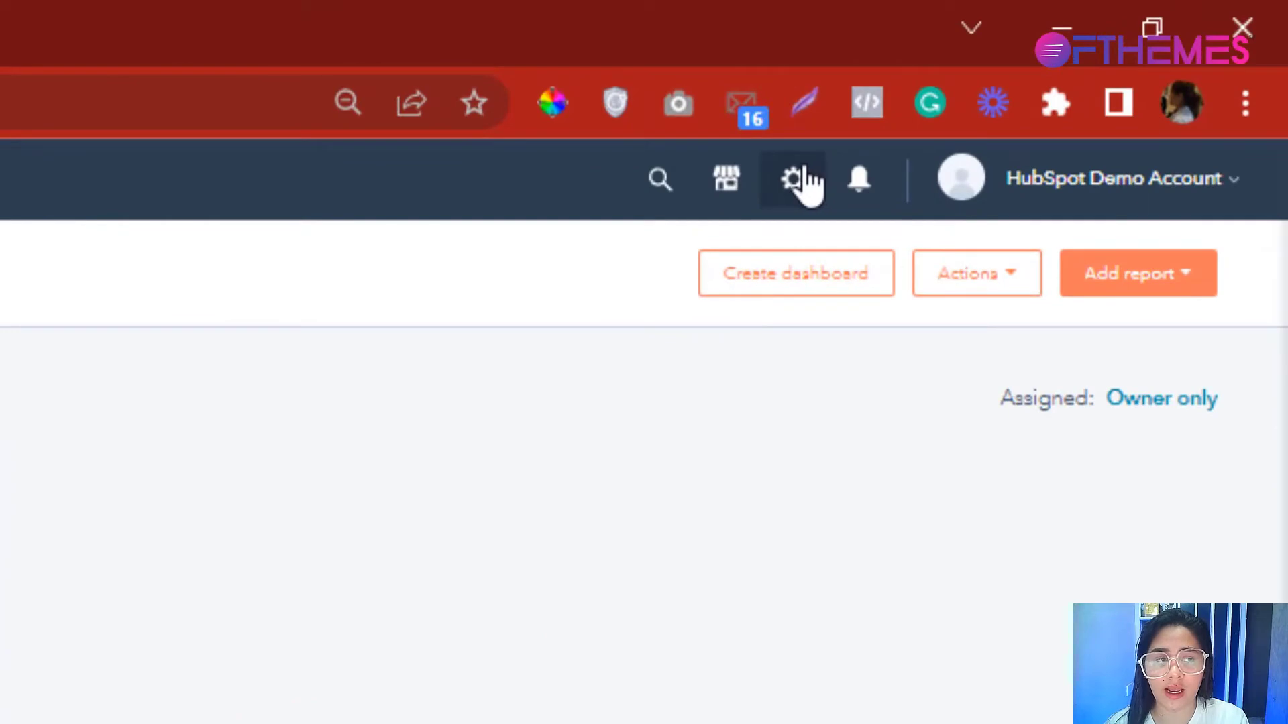
{"action": "left_click", "coordinate": [802, 176]}
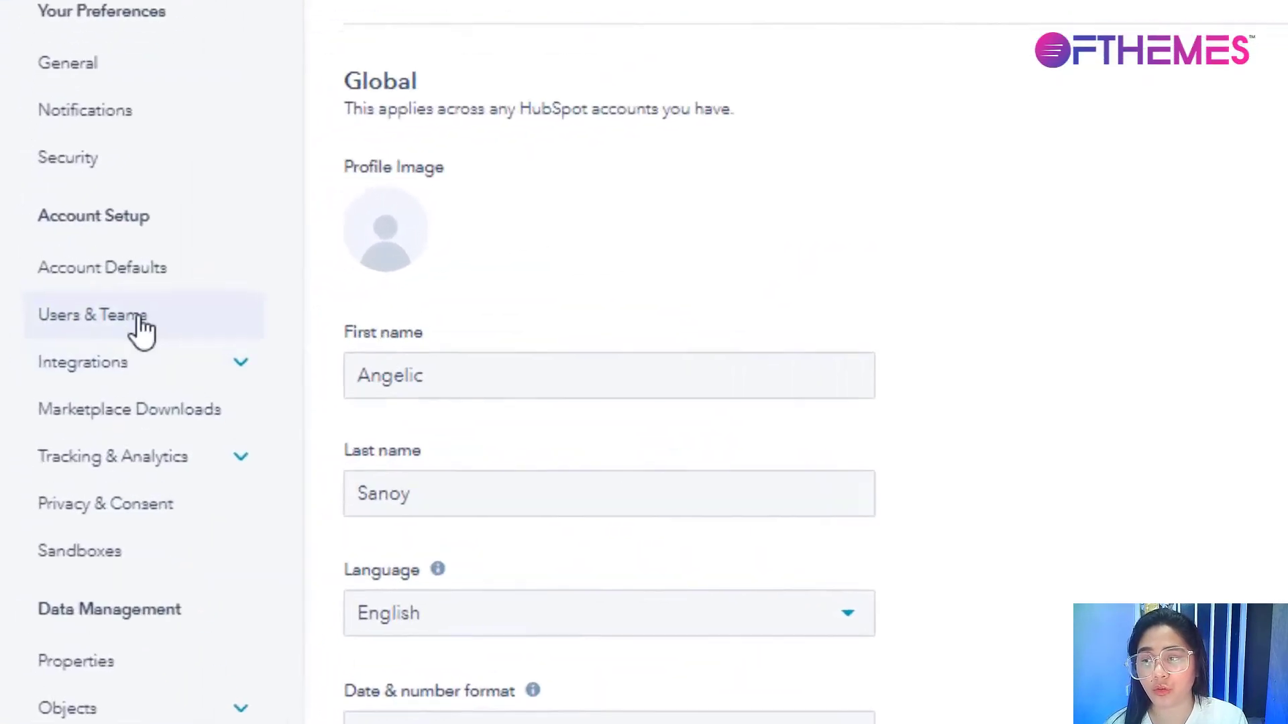
{"action": "left_click", "coordinate": [140, 321]}
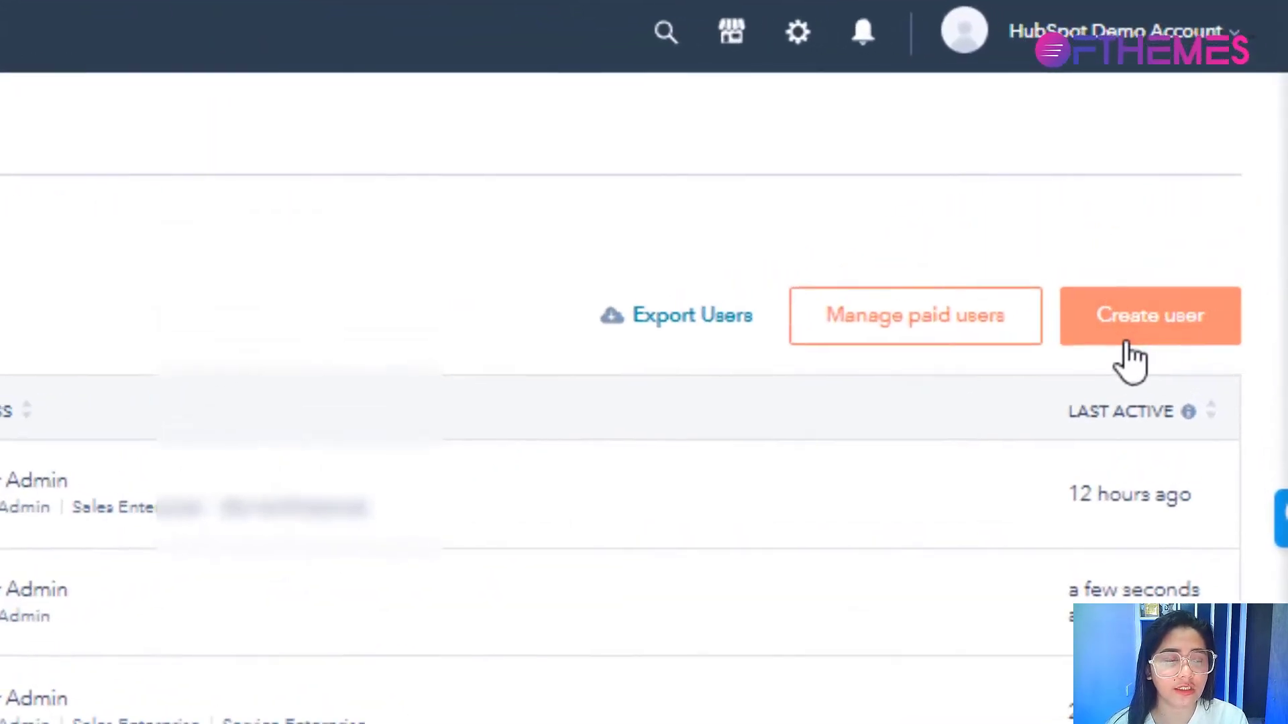
Step: Start creating a single new user, enter the user's email address, and continue to the permissions stage
{"action": "left_click", "coordinate": [1134, 354]}
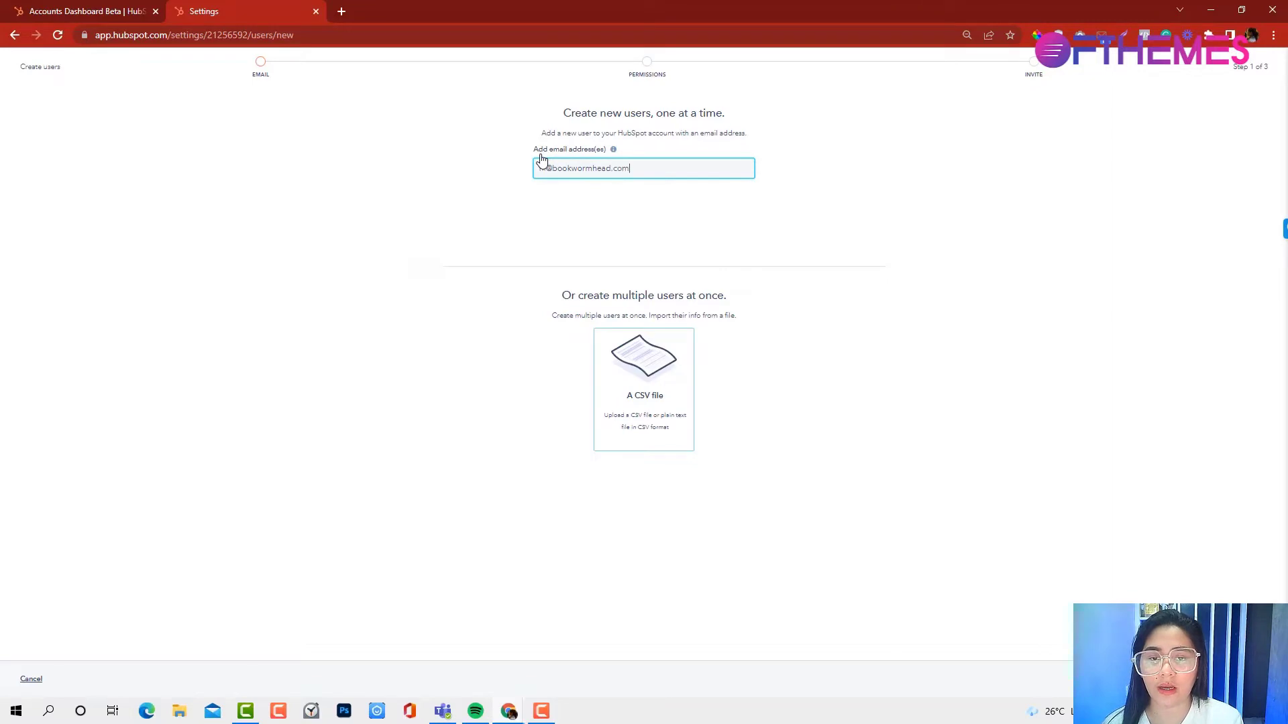
{"action": "left_click", "coordinate": [528, 218]}
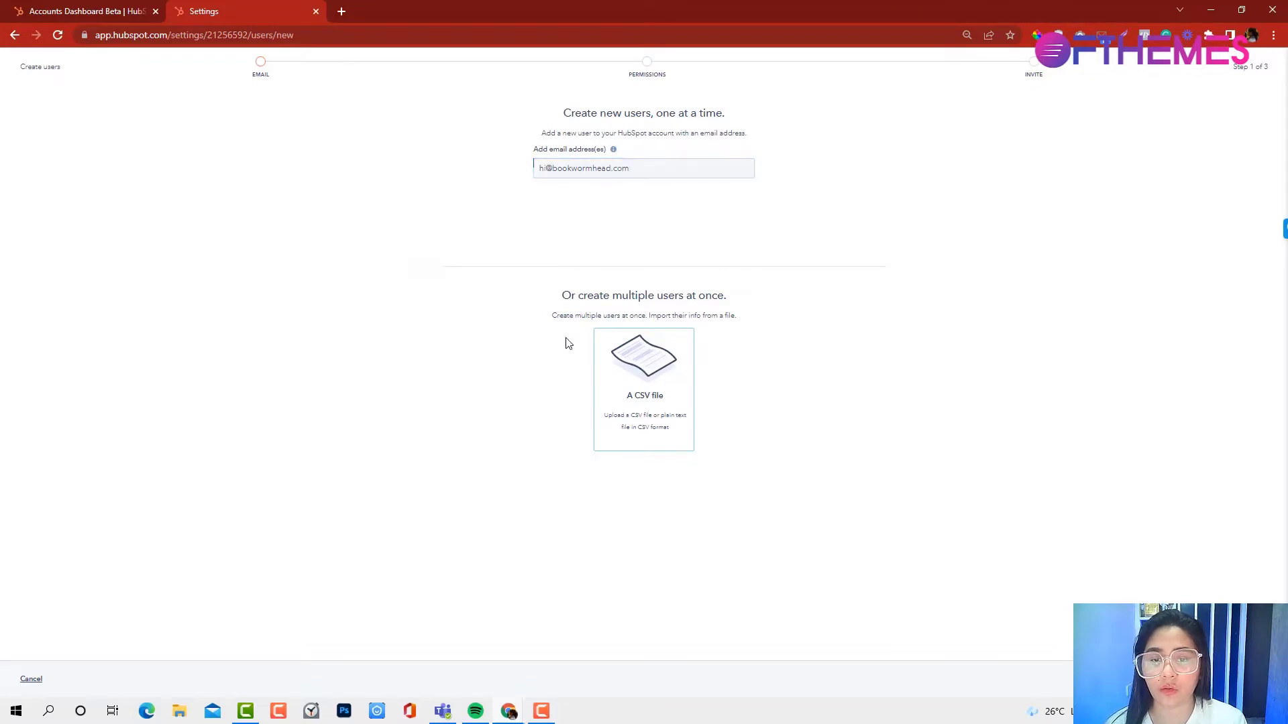
{"action": "left_click", "coordinate": [633, 381]}
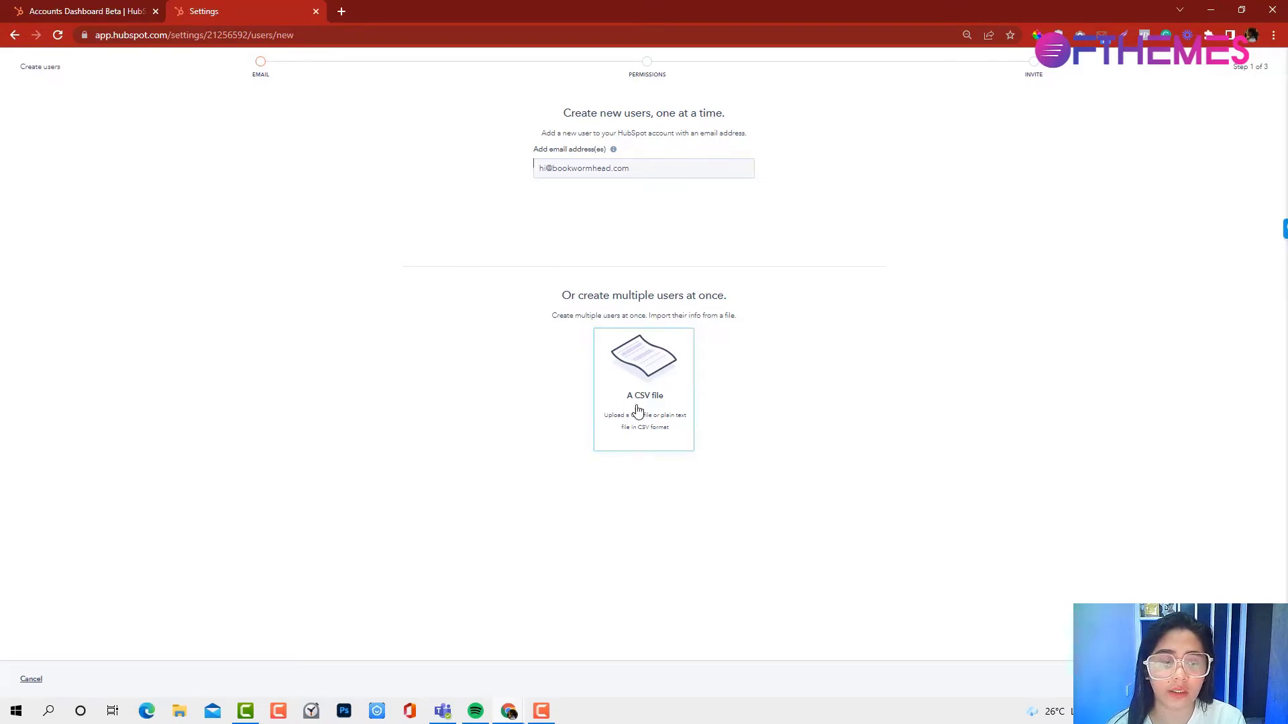
{"action": "left_click", "coordinate": [1240, 680]}
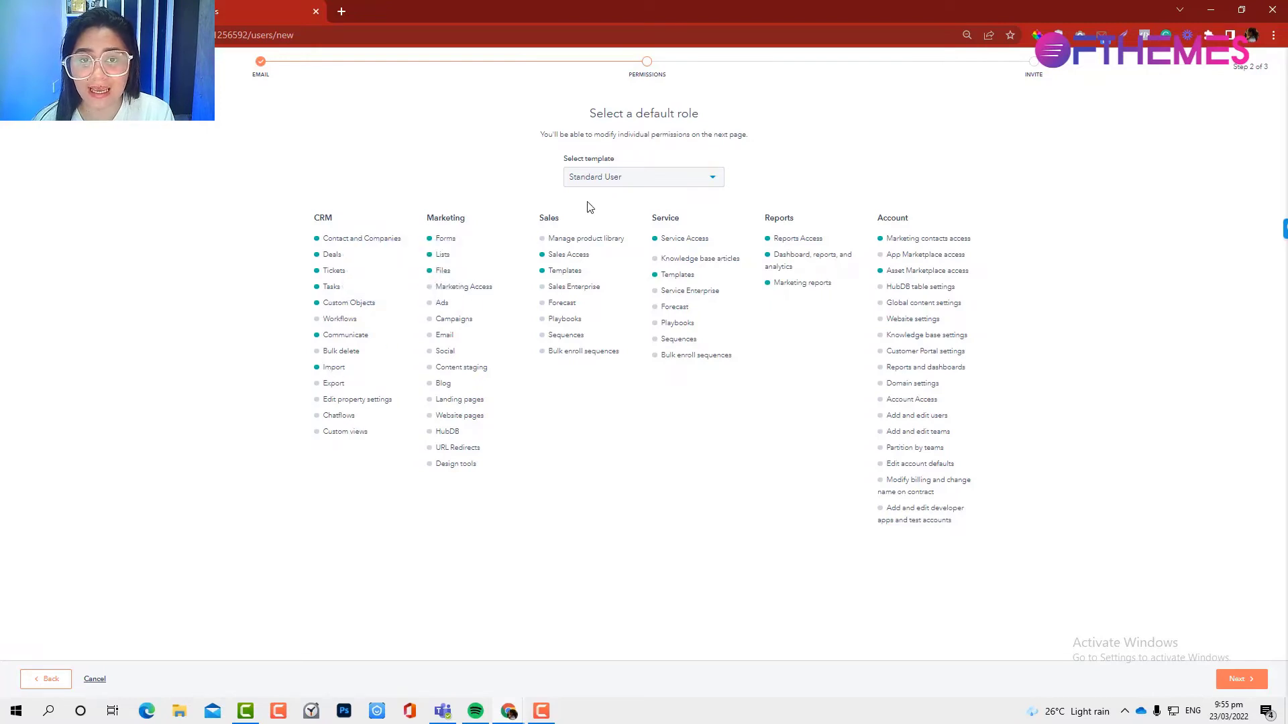
Step: Choose the CMS Developer template as the new user's default role and accept its permissions
{"action": "left_click", "coordinate": [607, 181]}
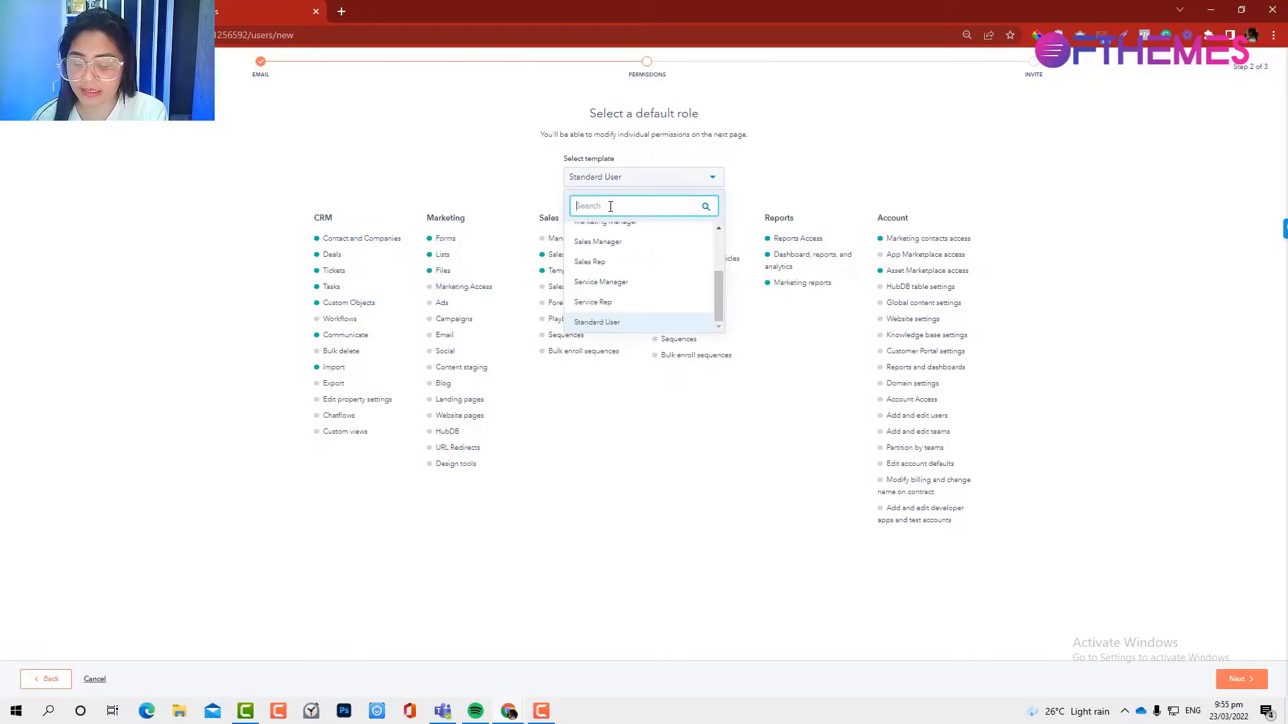
{"action": "type", "text": "Deve"}
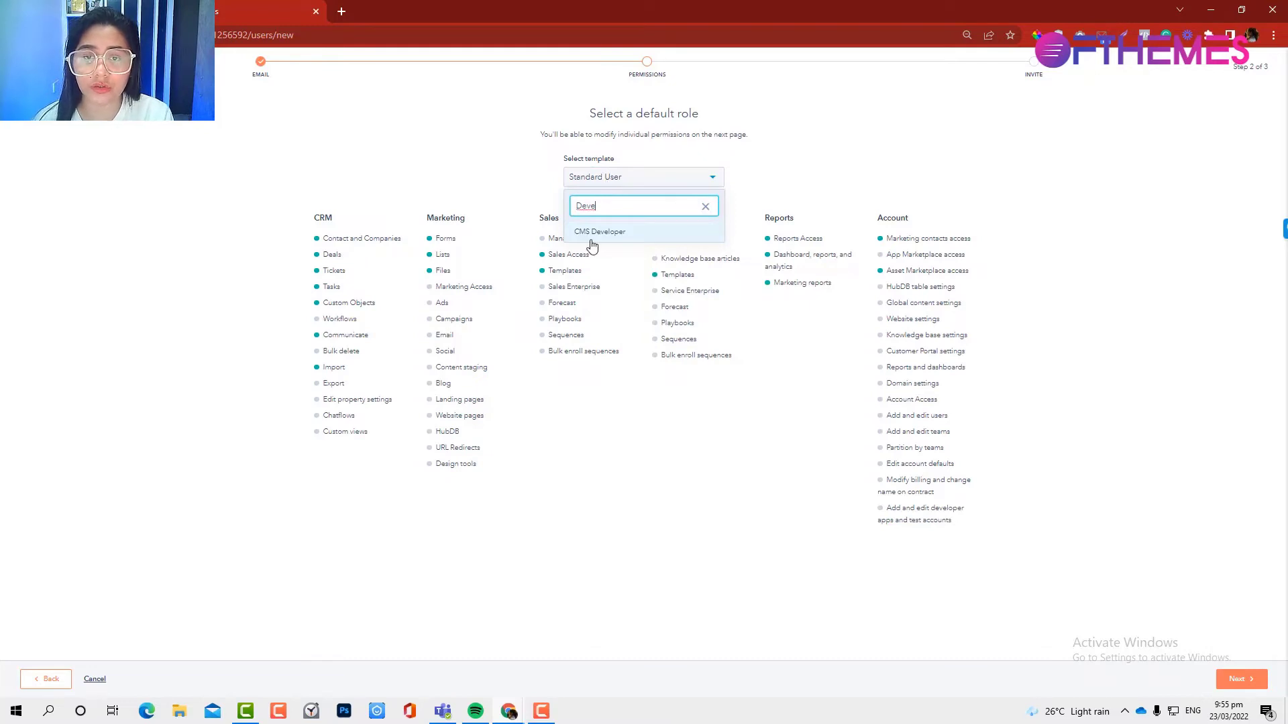
{"action": "left_click", "coordinate": [594, 234]}
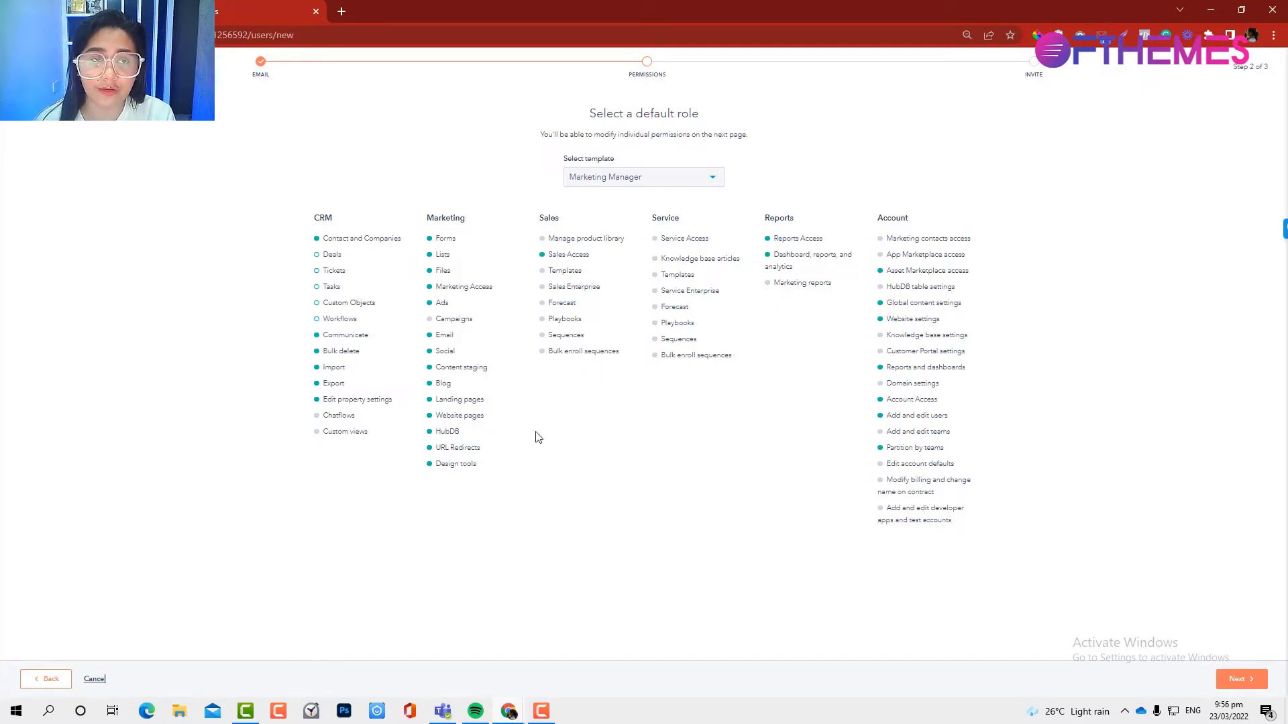
{"action": "left_click", "coordinate": [606, 178]}
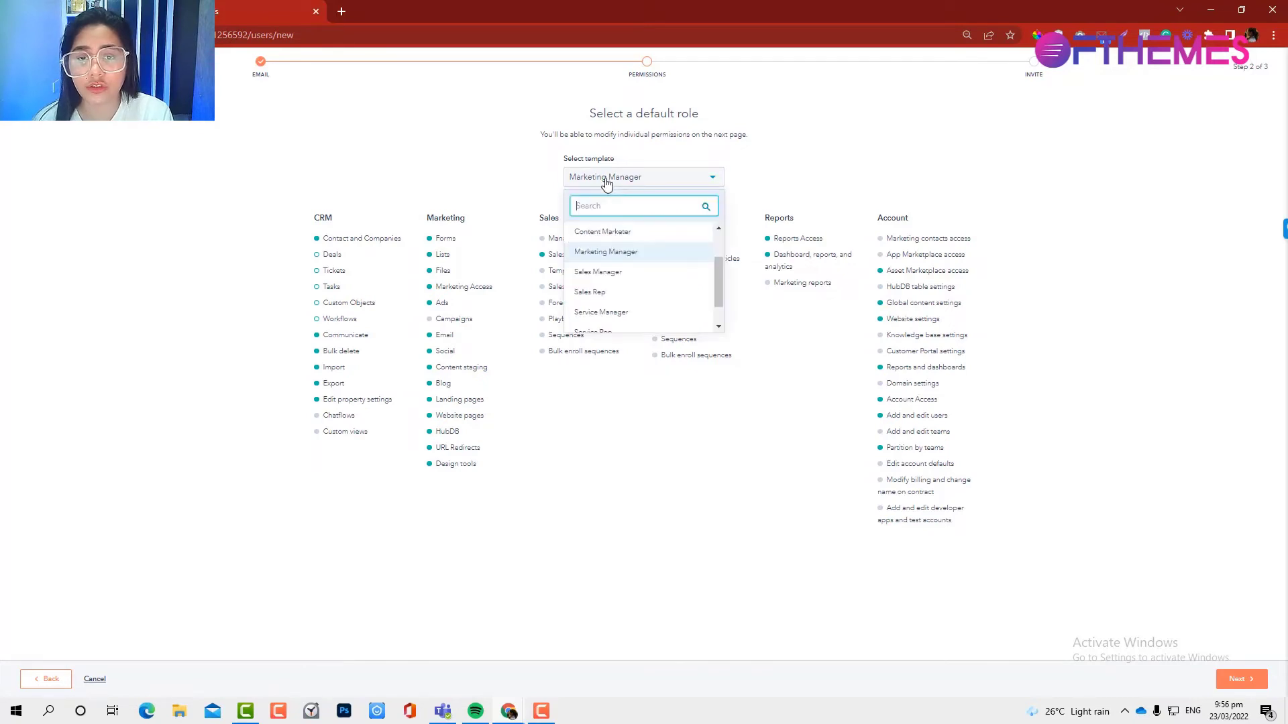
{"action": "type", "text": "dev"}
{"action": "left_click", "coordinate": [615, 232]}
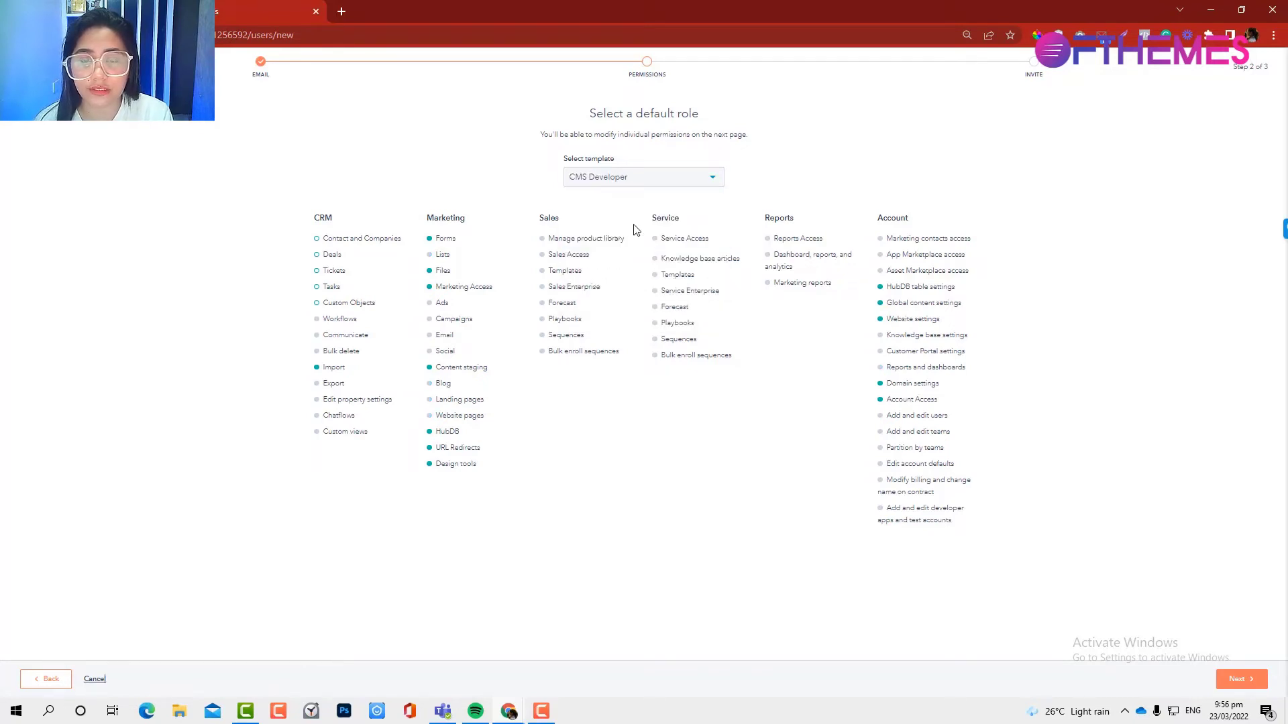
{"action": "left_click", "coordinate": [1231, 678]}
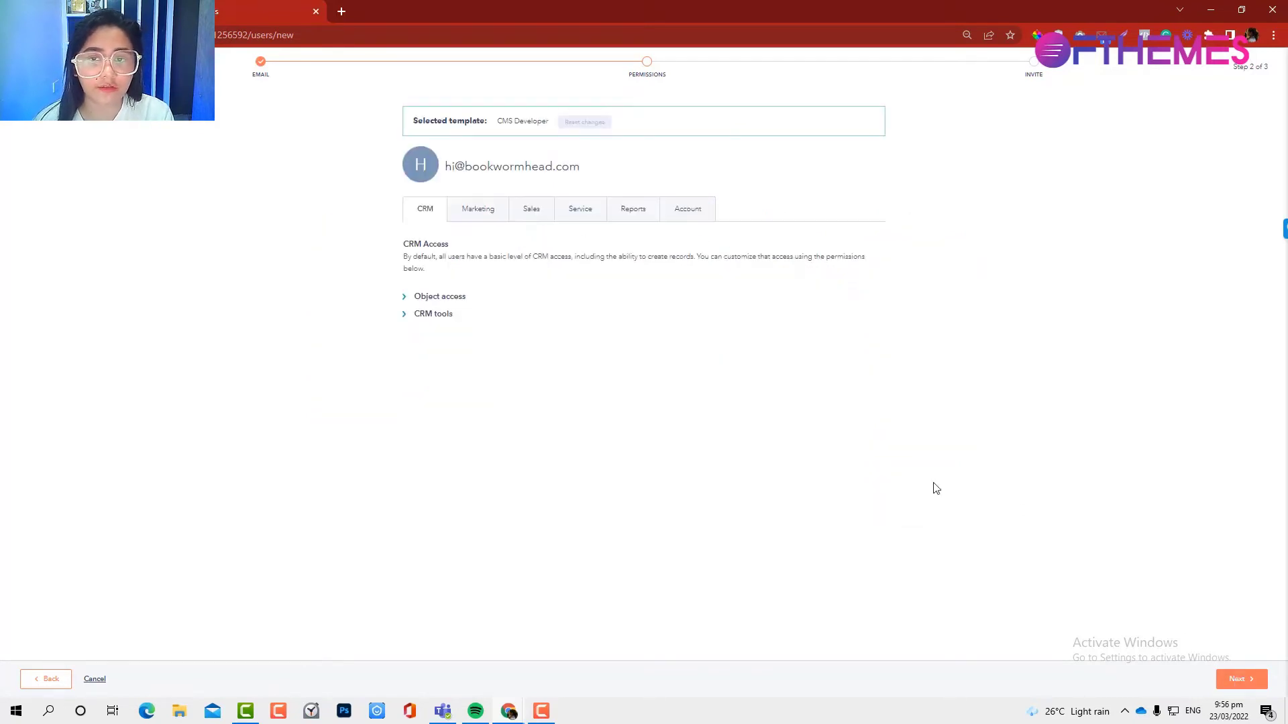
{"action": "left_click", "coordinate": [1230, 679]}
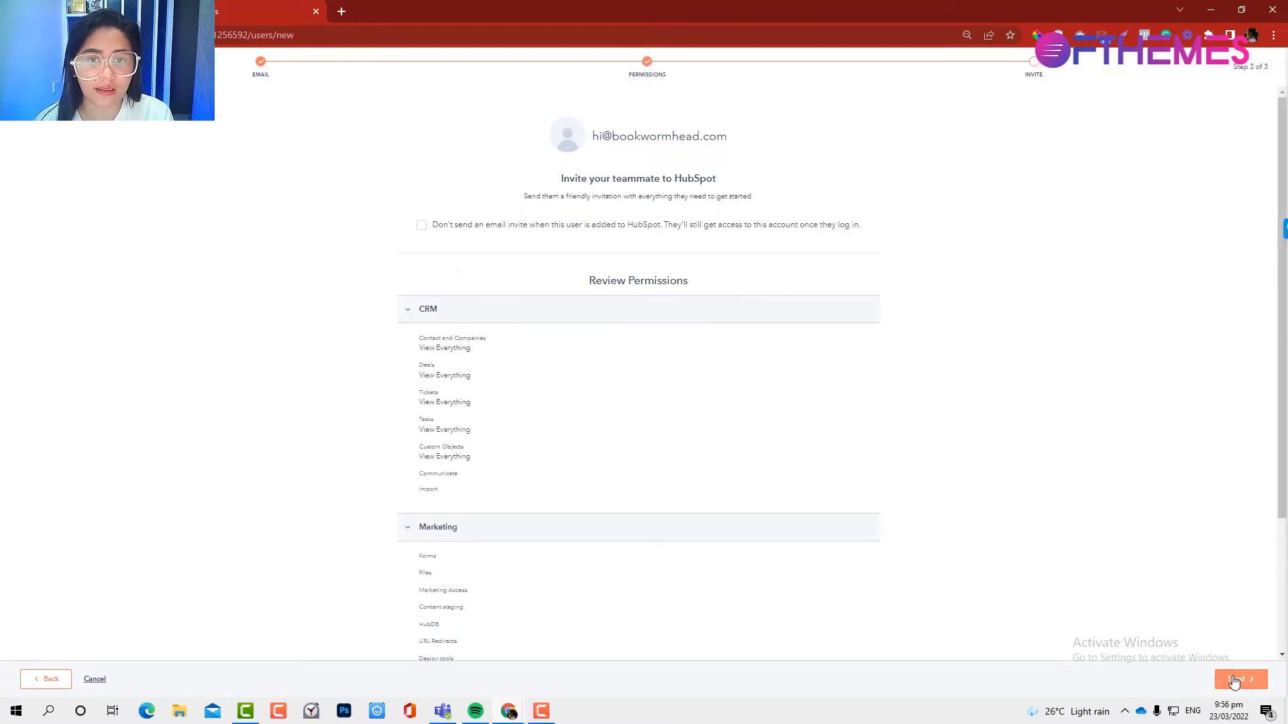
Step: Send the new user's invitation with the email invite left enabled, and finish creating the user without assigning a team
{"action": "left_click", "coordinate": [421, 228]}
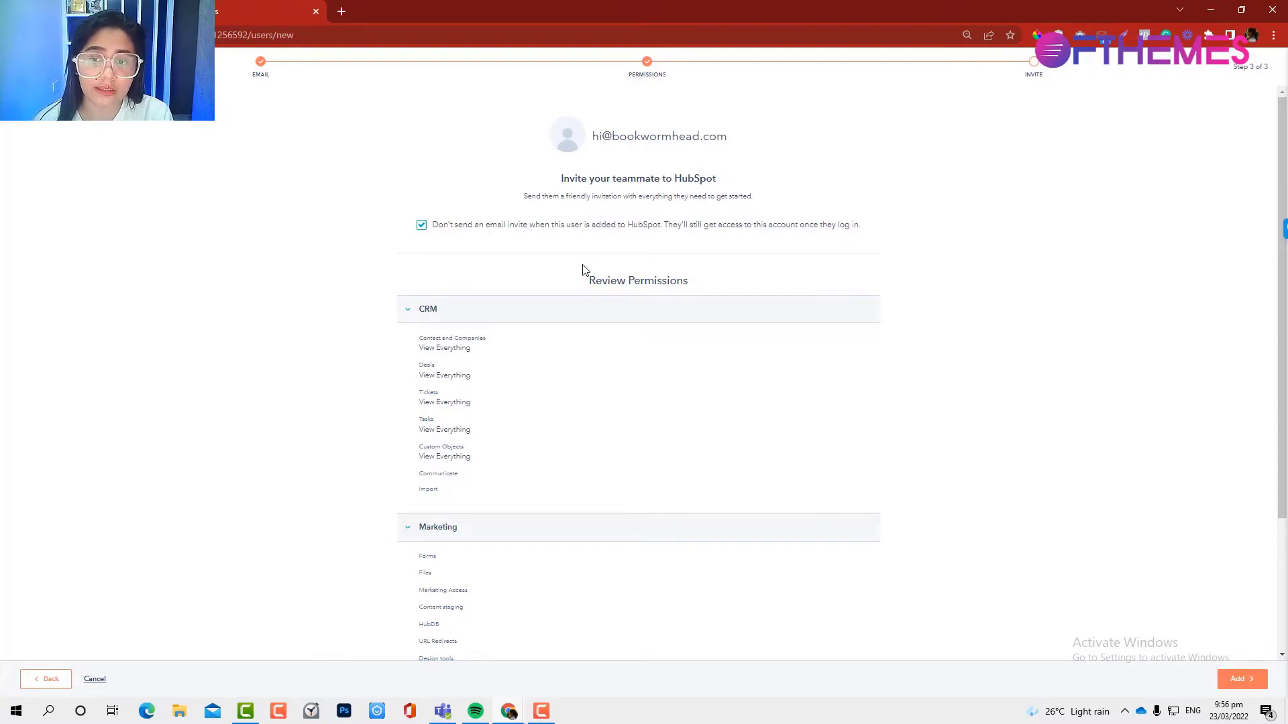
{"action": "left_click", "coordinate": [421, 226]}
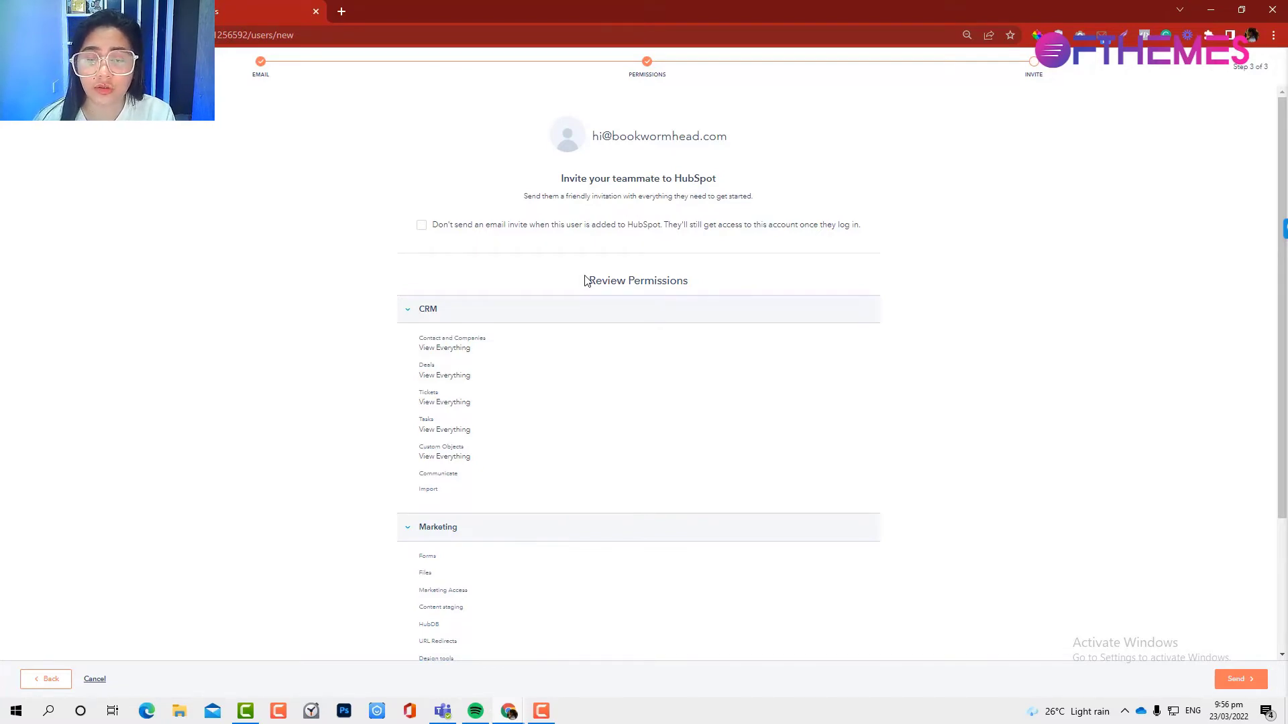
{"action": "left_click", "coordinate": [1236, 679]}
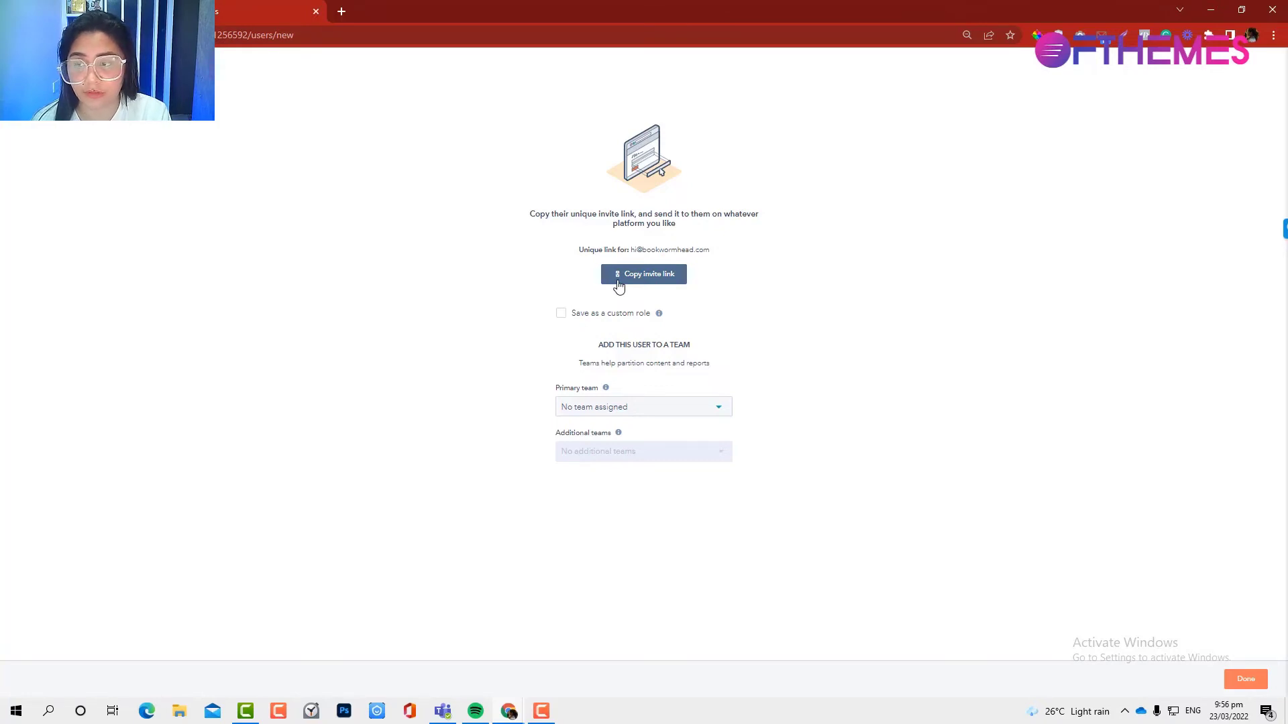
{"action": "left_click", "coordinate": [1248, 680]}
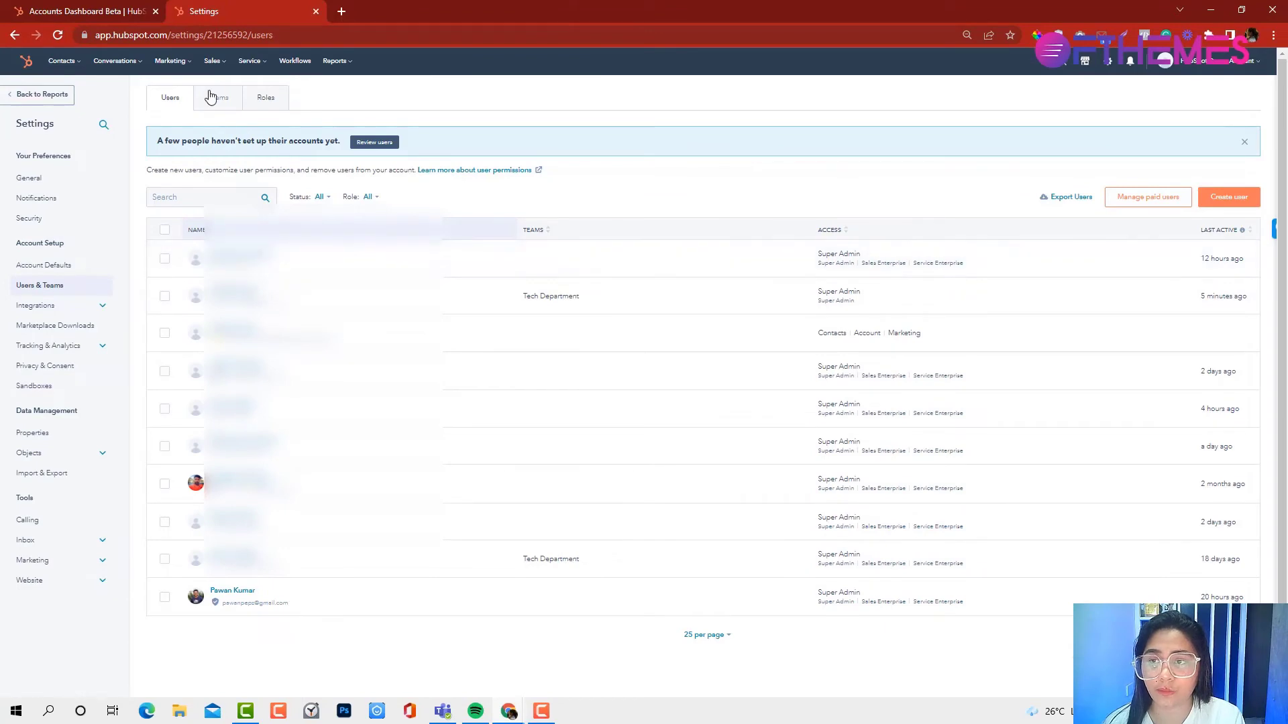
Step: Create a team named Sales Department with no parent team and no members
{"action": "left_click", "coordinate": [212, 97]}
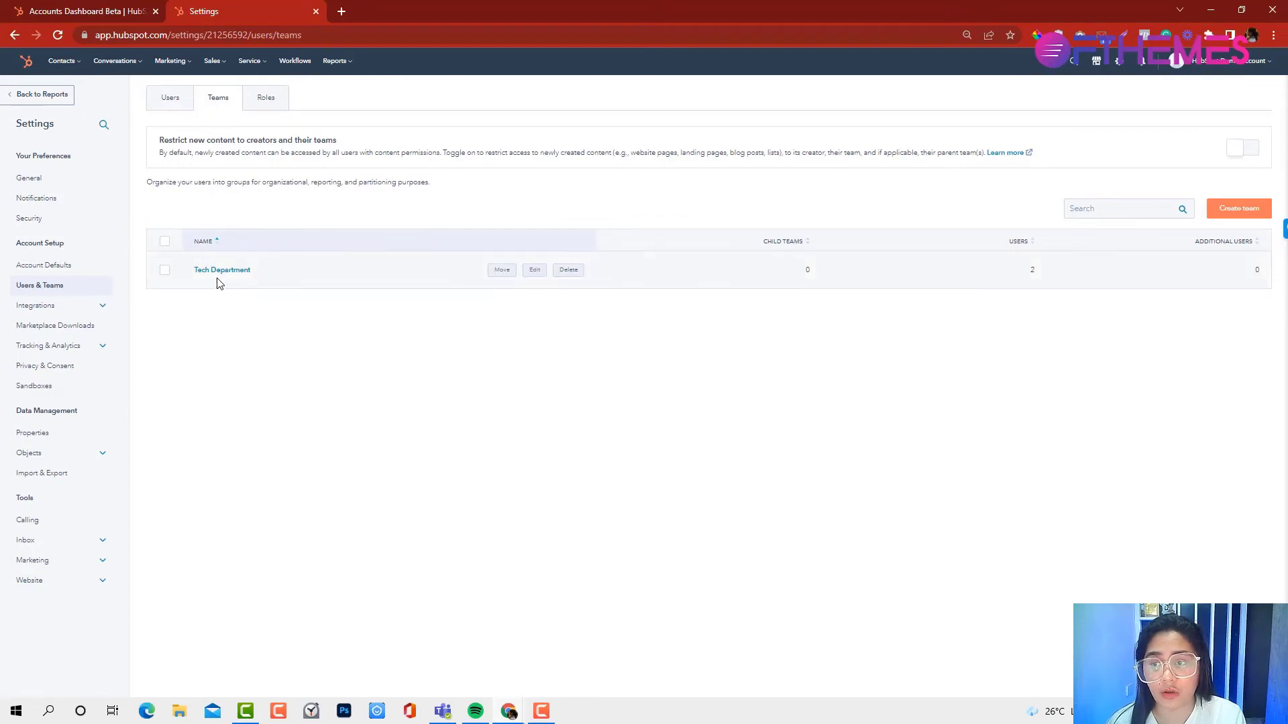
{"action": "left_click", "coordinate": [1238, 210]}
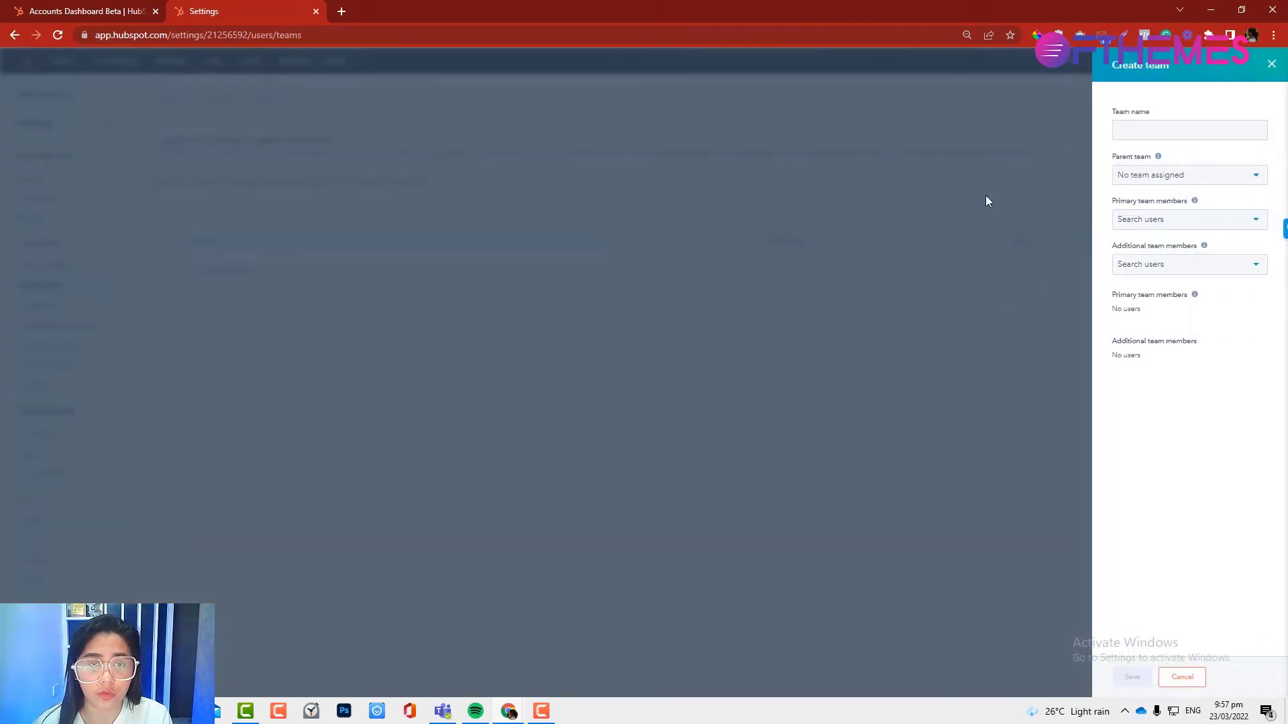
{"action": "left_click", "coordinate": [1125, 135]}
{"action": "type", "text": "Sales Department"}
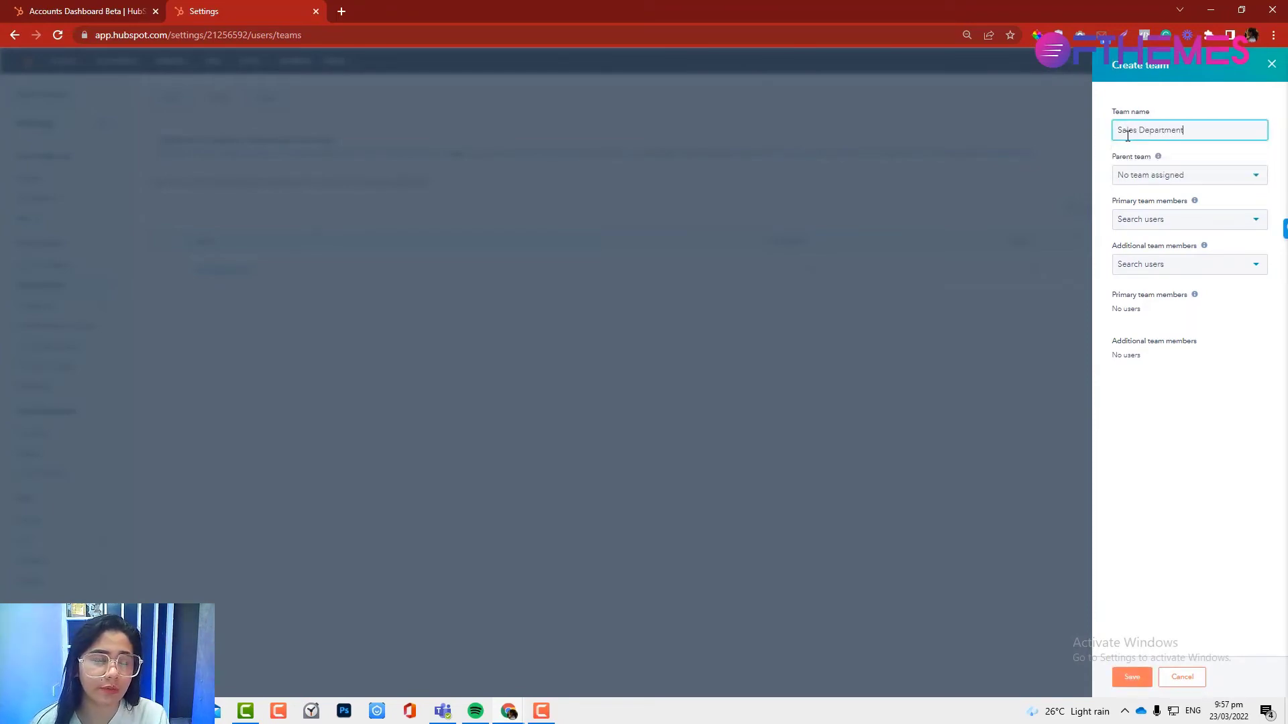
{"action": "left_click", "coordinate": [1153, 175]}
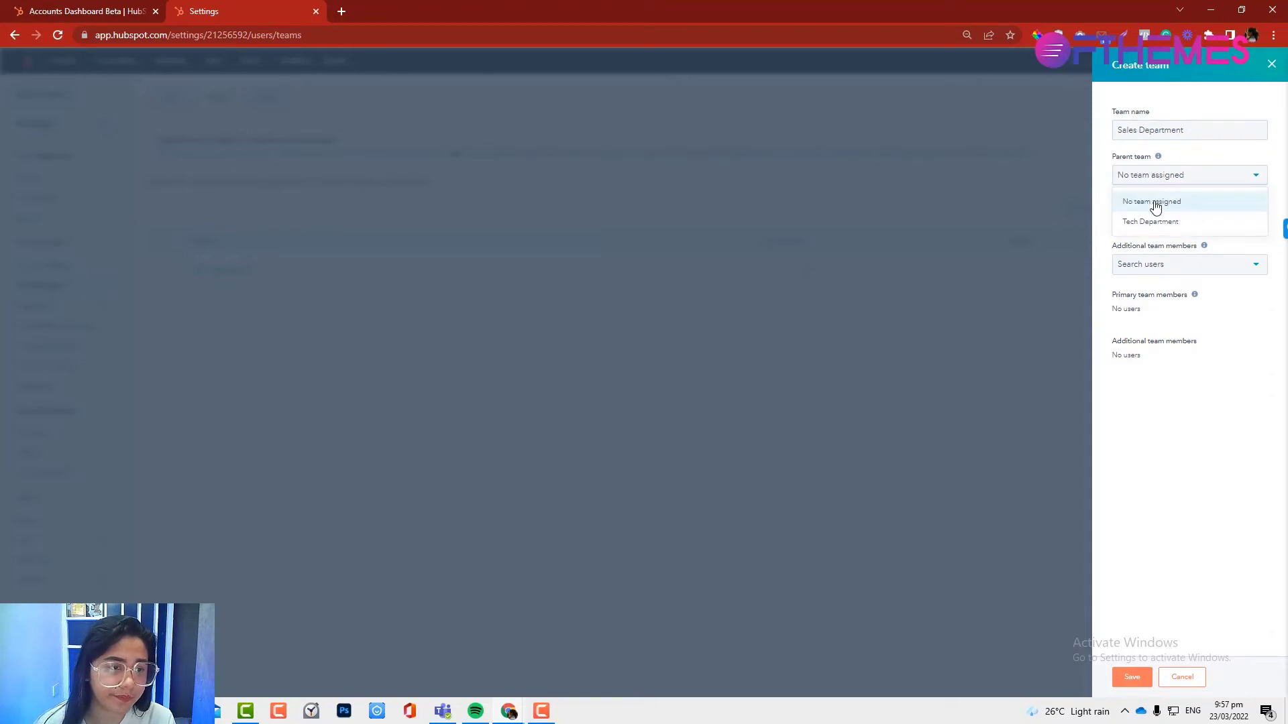
{"action": "left_click", "coordinate": [1096, 233]}
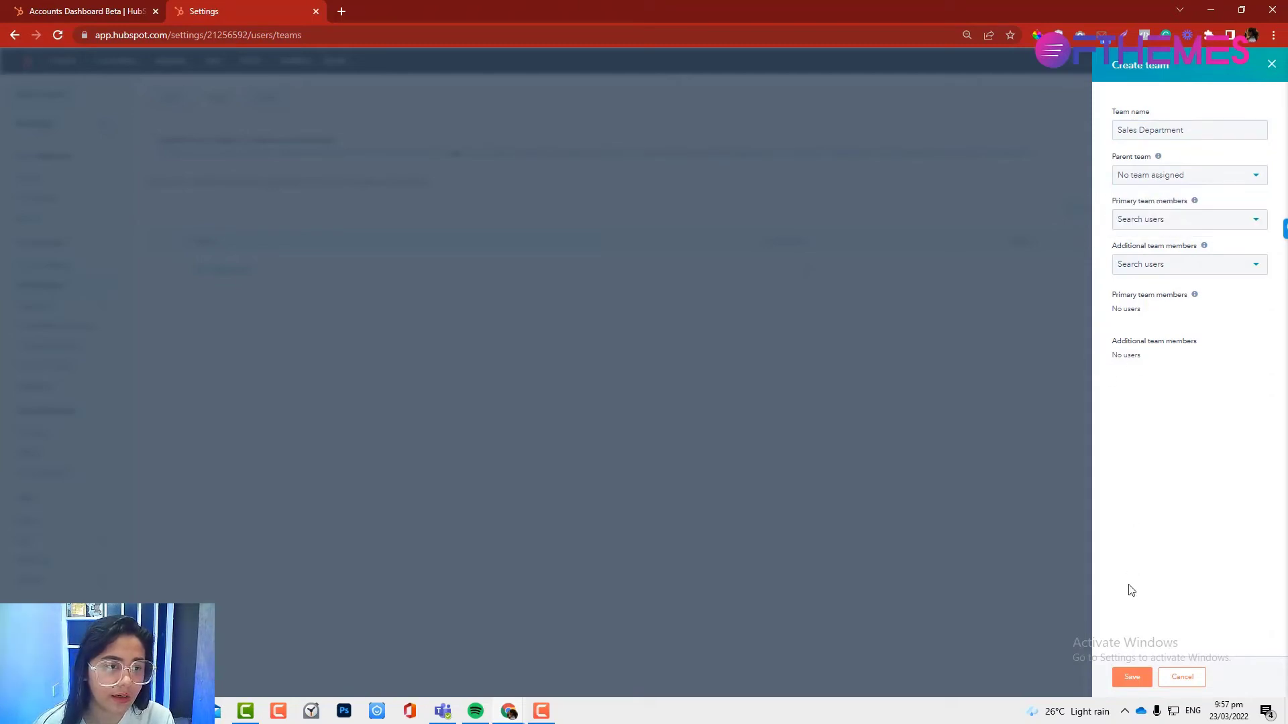
{"action": "left_click", "coordinate": [1132, 678]}
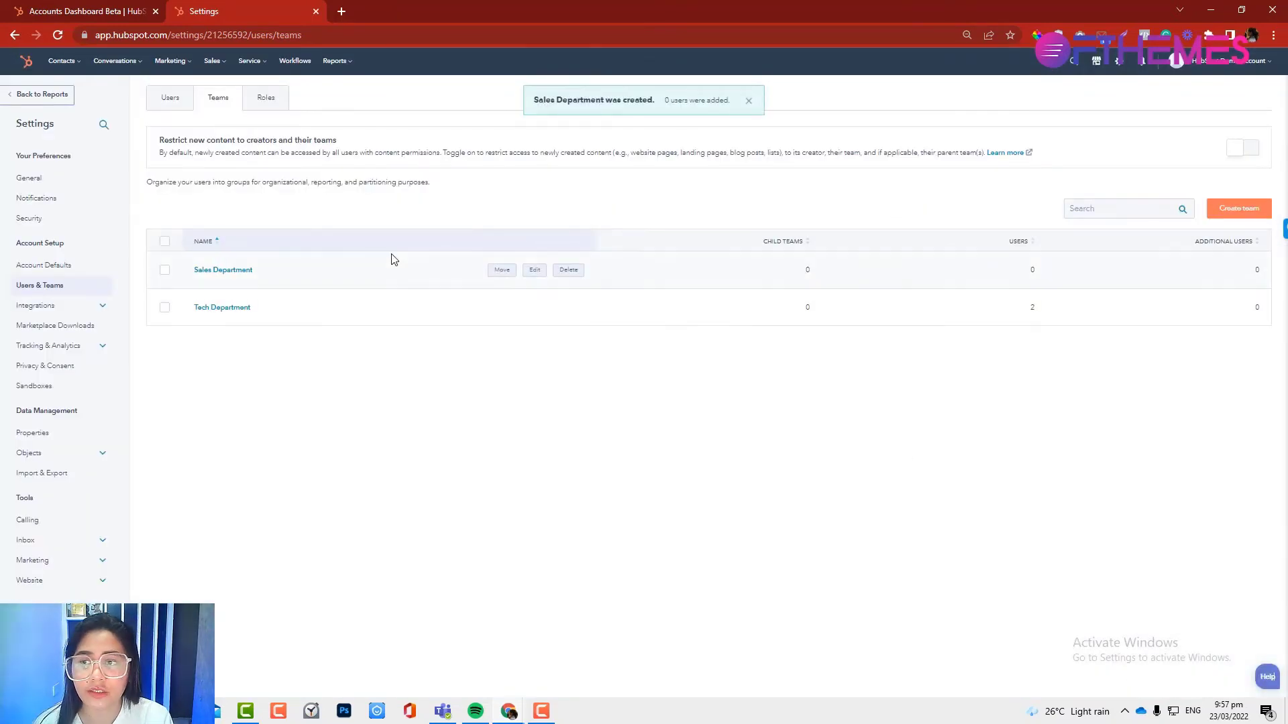
Step: Edit the fifth user in the users list, assign Sales Department as the primary team, and save
{"action": "left_click", "coordinate": [169, 97]}
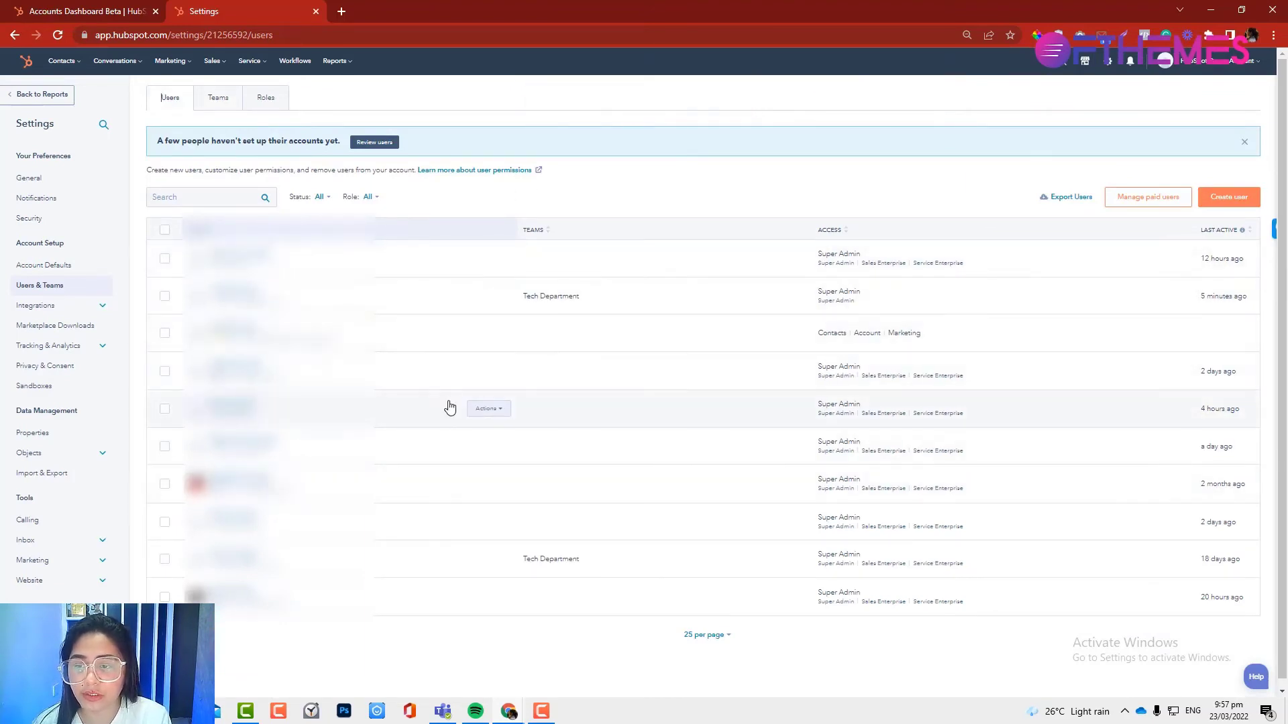
{"action": "left_click", "coordinate": [480, 414]}
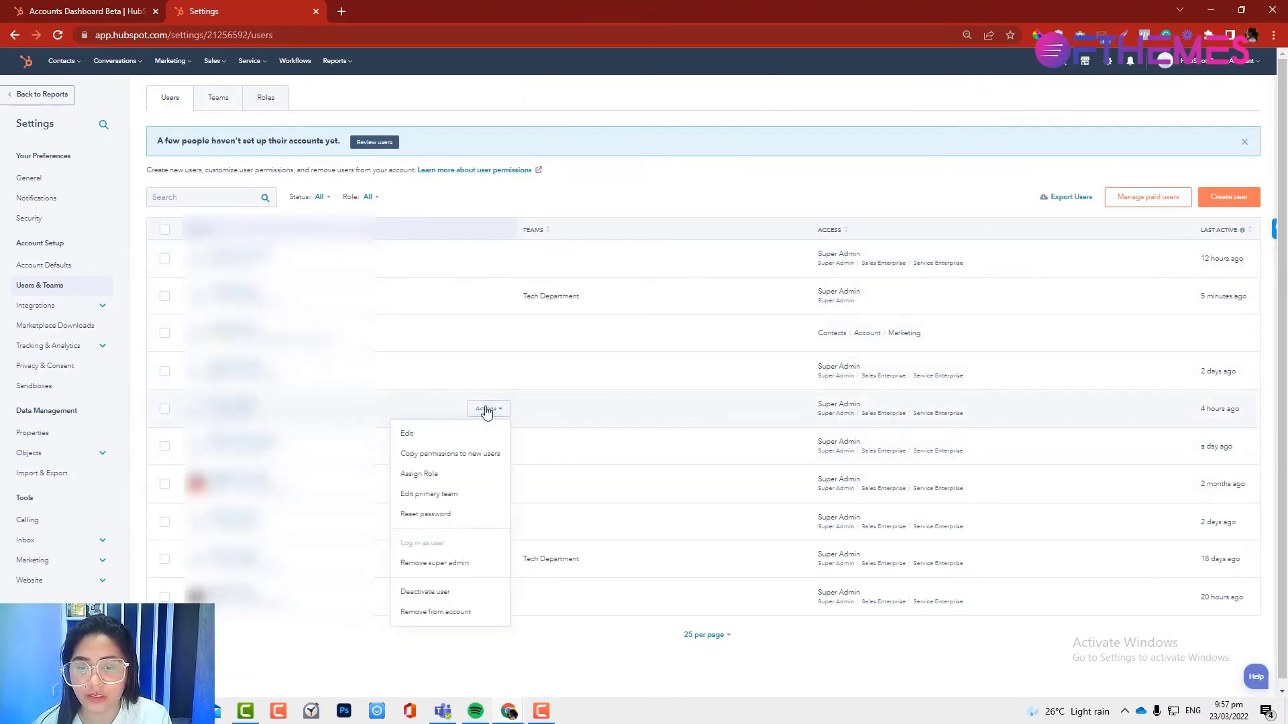
{"action": "left_click", "coordinate": [457, 437]}
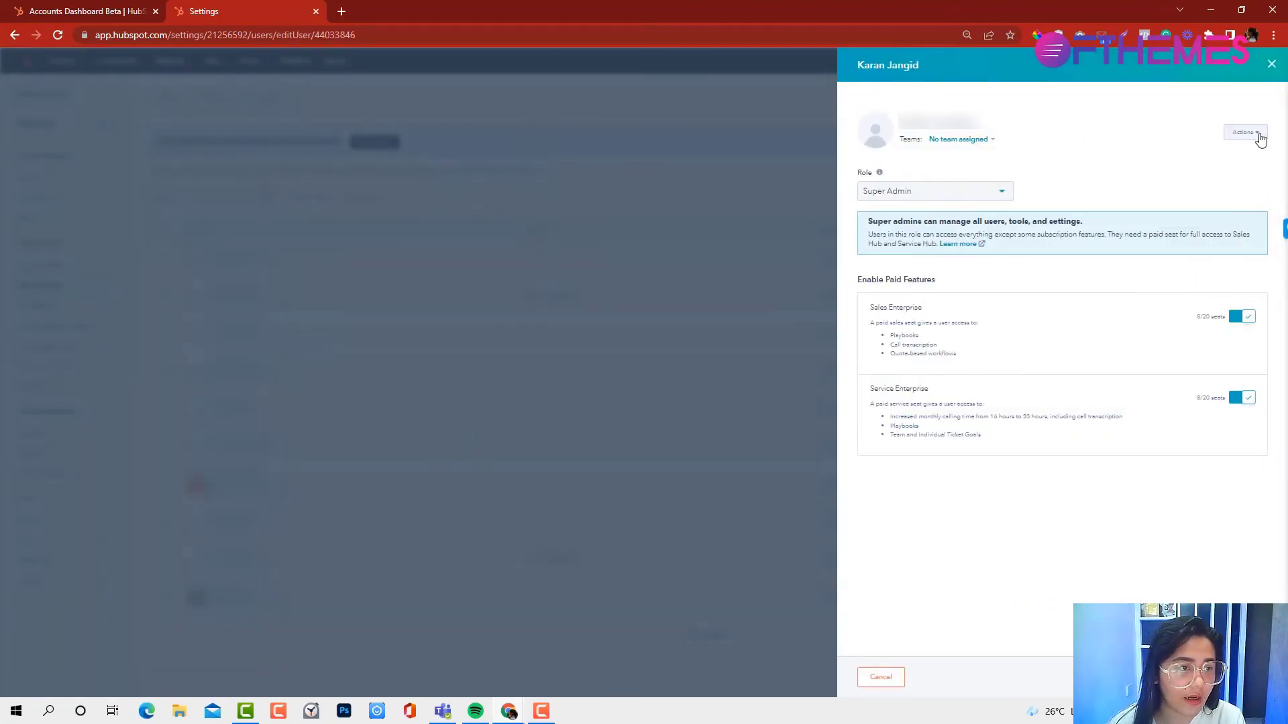
{"action": "left_click", "coordinate": [1257, 135]}
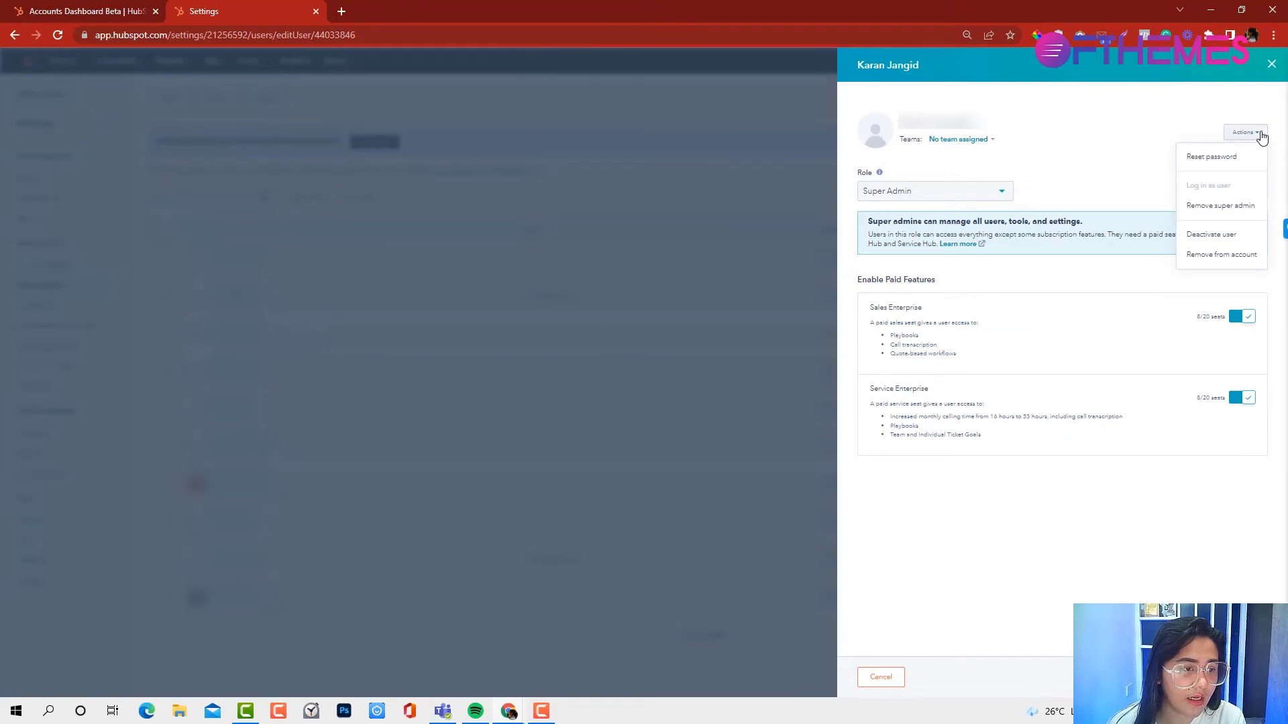
{"action": "left_click", "coordinate": [1257, 135]}
{"action": "left_click", "coordinate": [989, 141]}
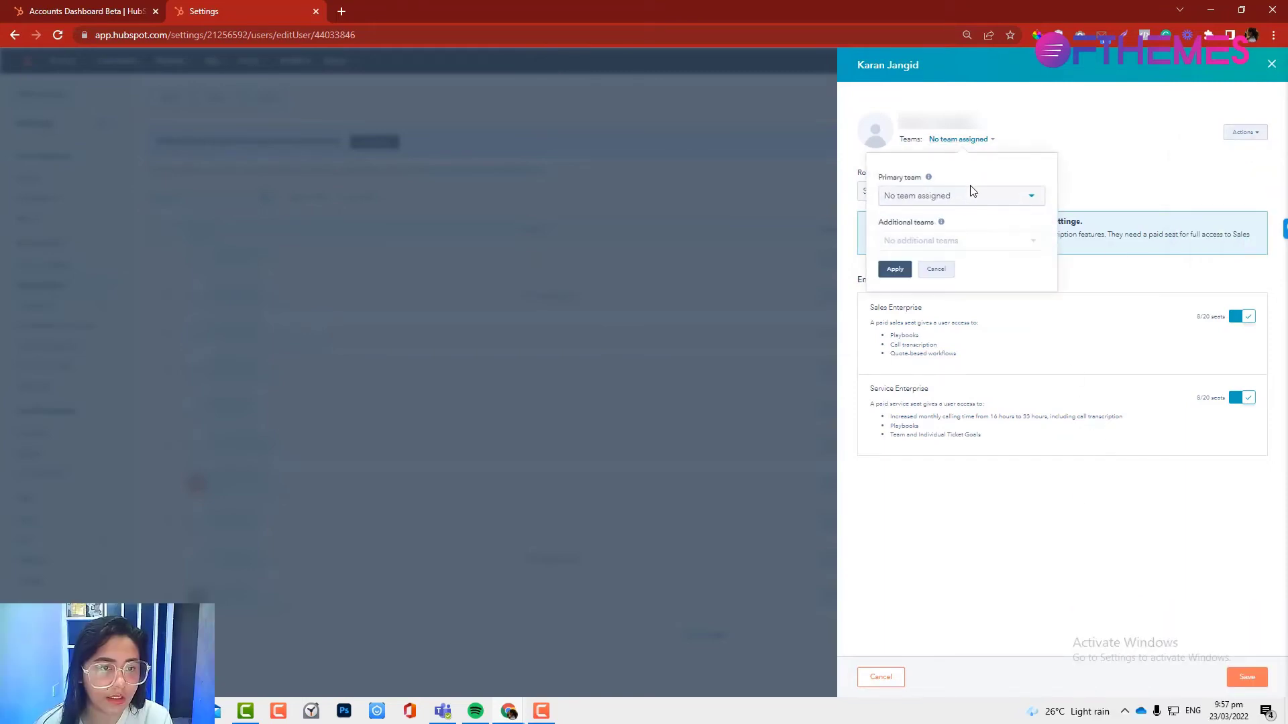
{"action": "left_click", "coordinate": [969, 195]}
{"action": "left_click", "coordinate": [950, 246]}
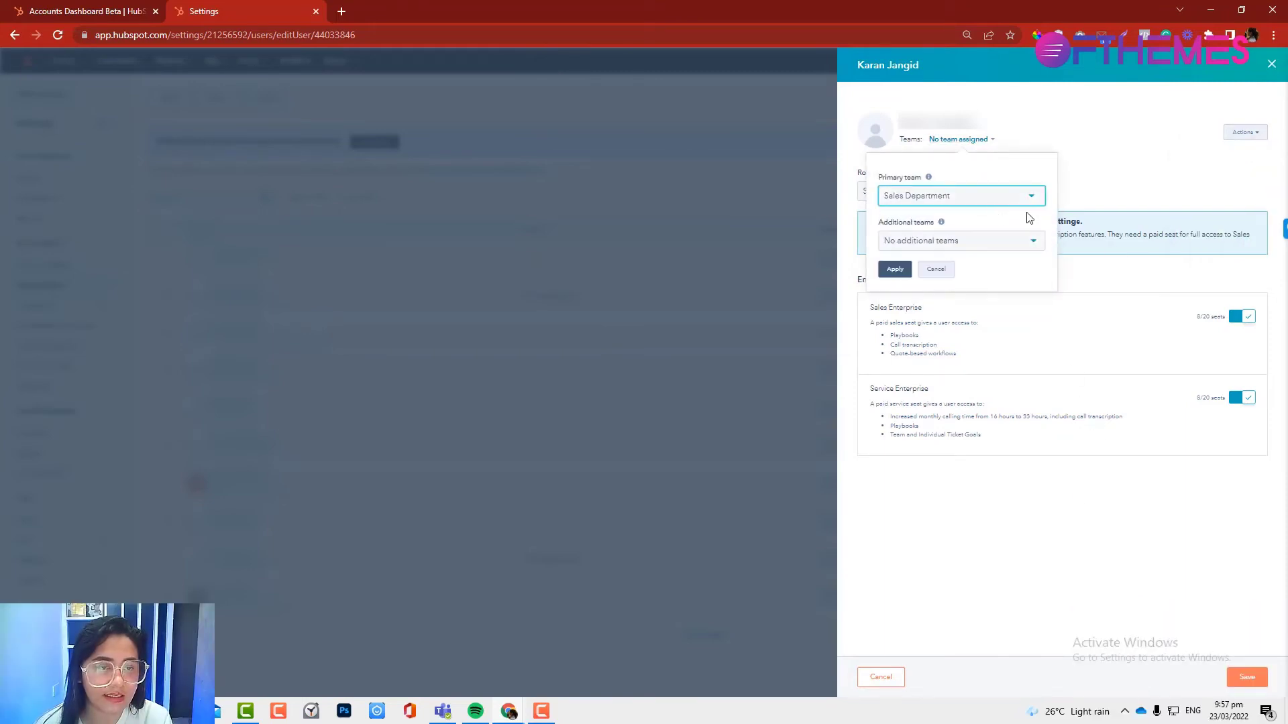
{"action": "left_click", "coordinate": [905, 271]}
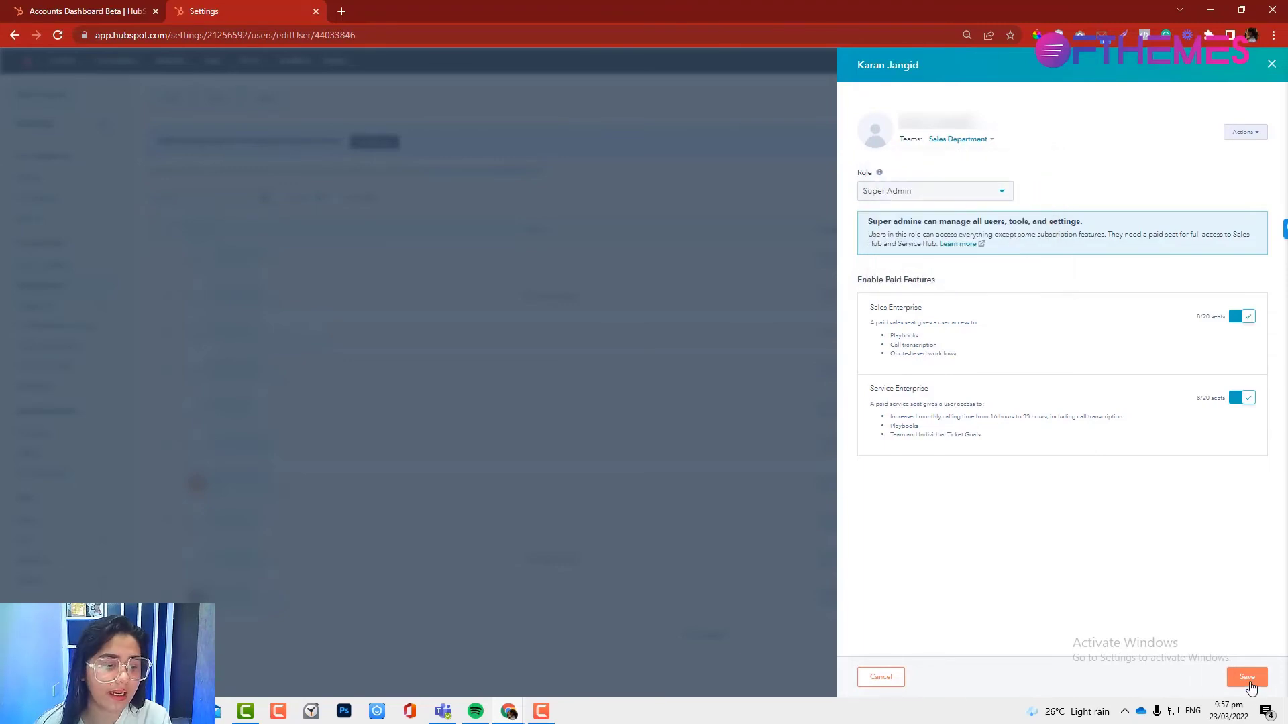
{"action": "left_click", "coordinate": [1248, 679]}
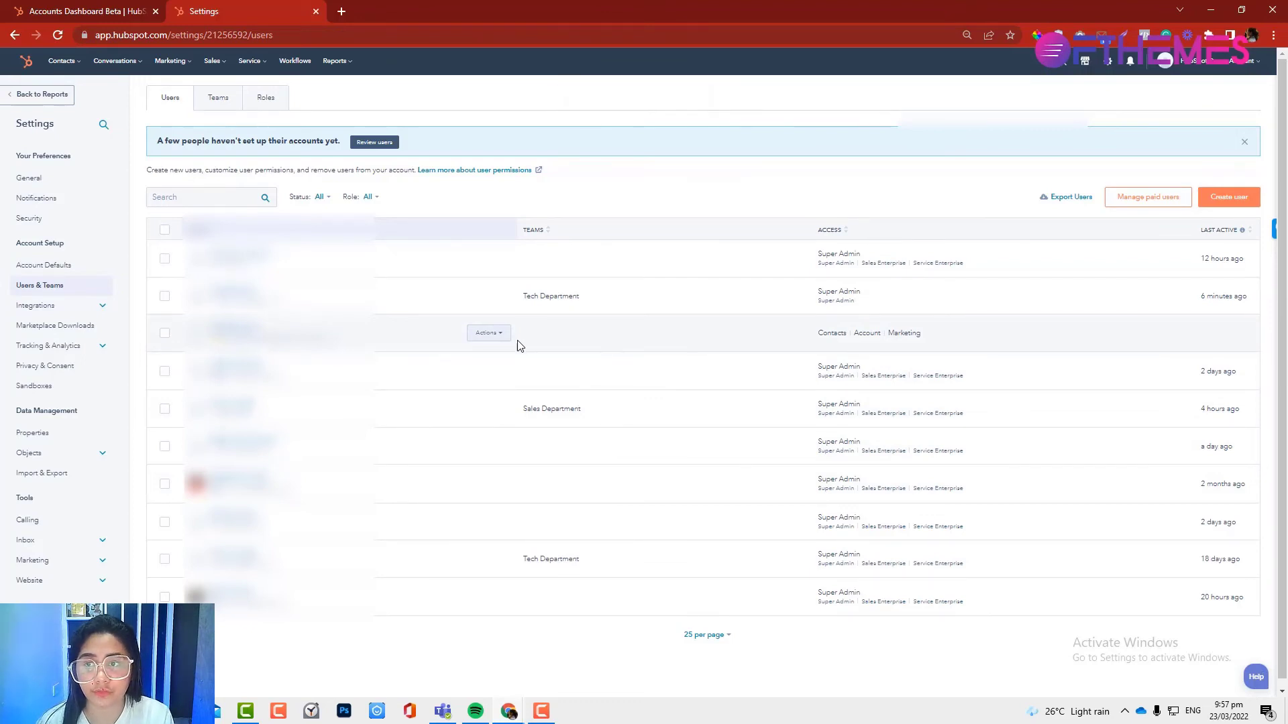
Step: Start a new role named VP and review its CRM object access and Marketing permissions
{"action": "left_click", "coordinate": [266, 101]}
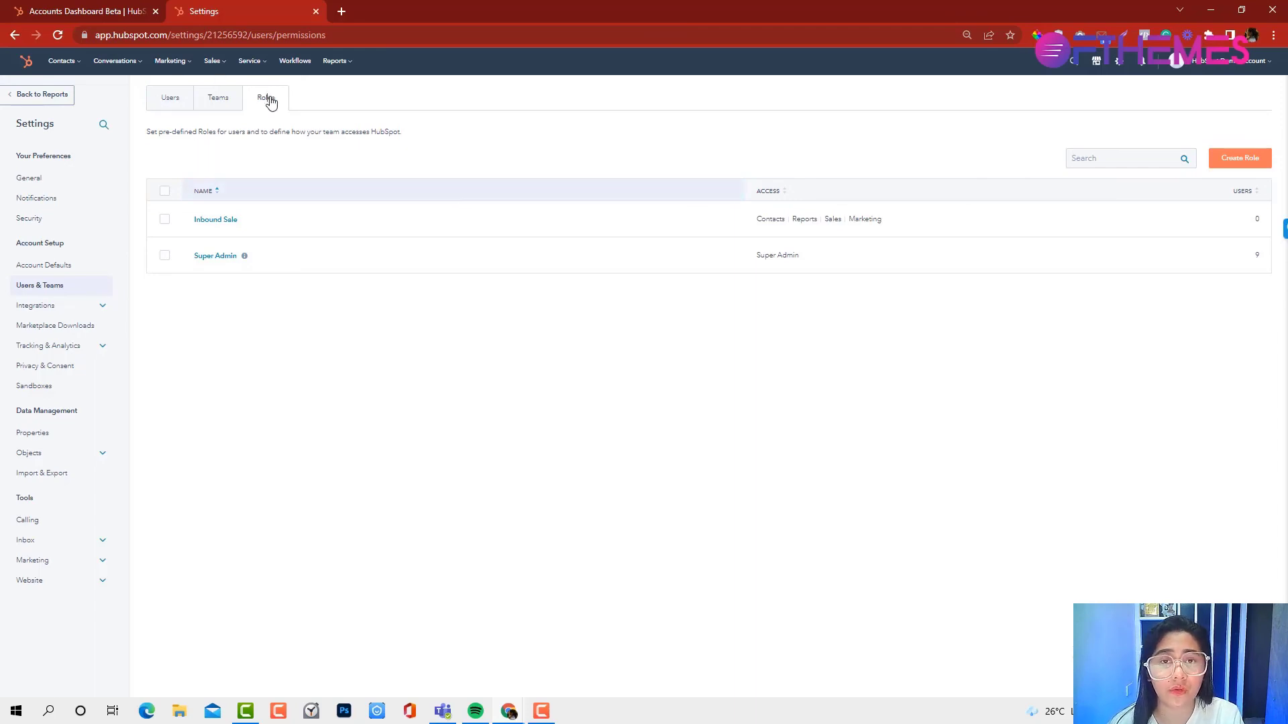
{"action": "left_click", "coordinate": [1242, 158]}
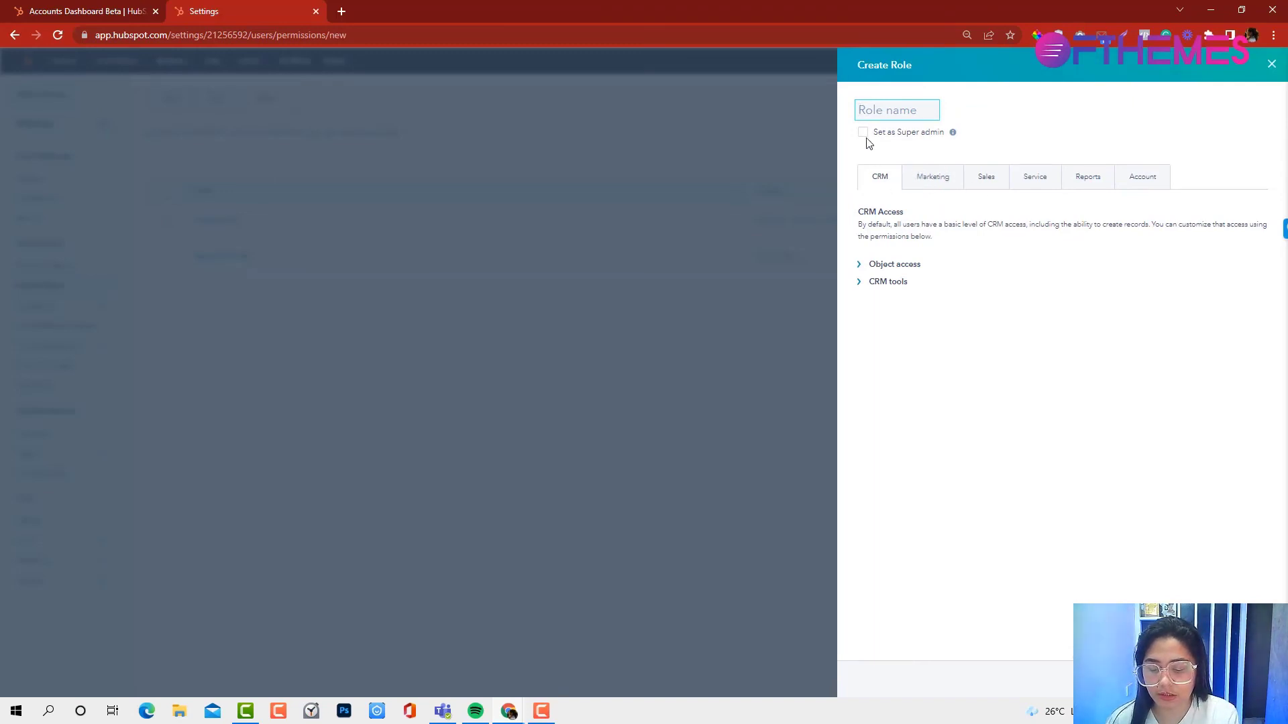
{"action": "type", "text": "VP"}
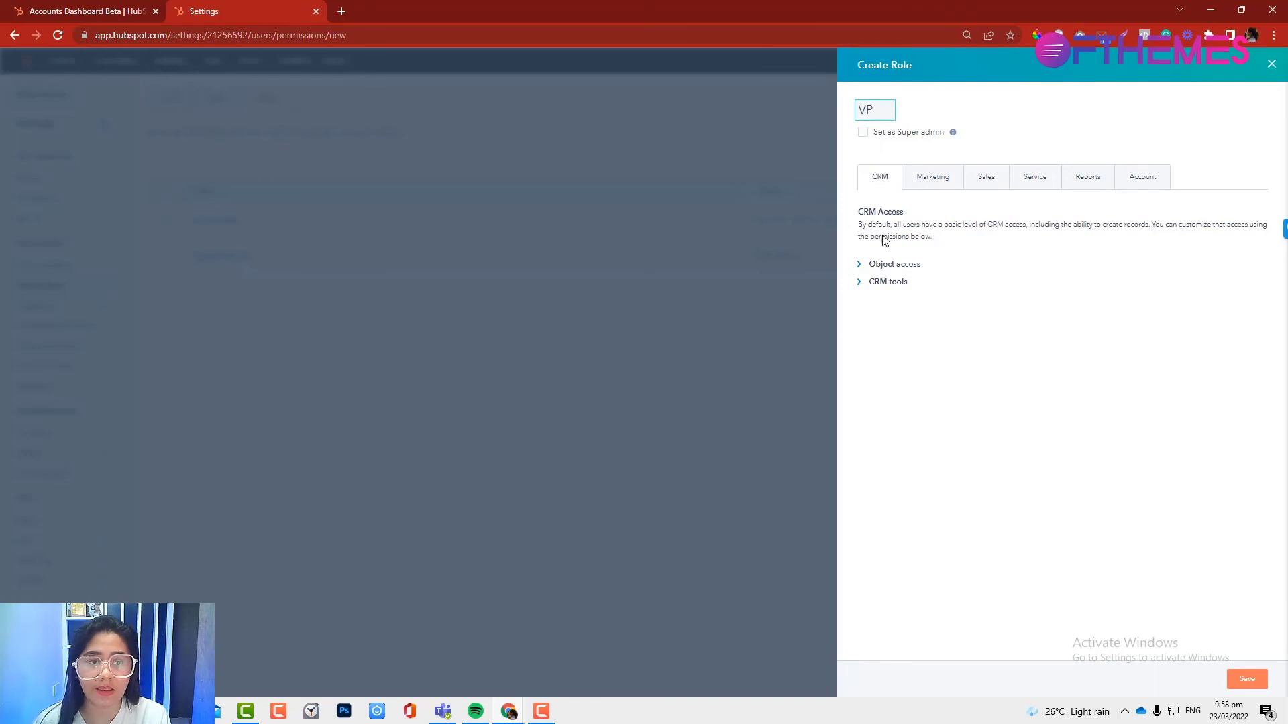
{"action": "left_click", "coordinate": [862, 265]}
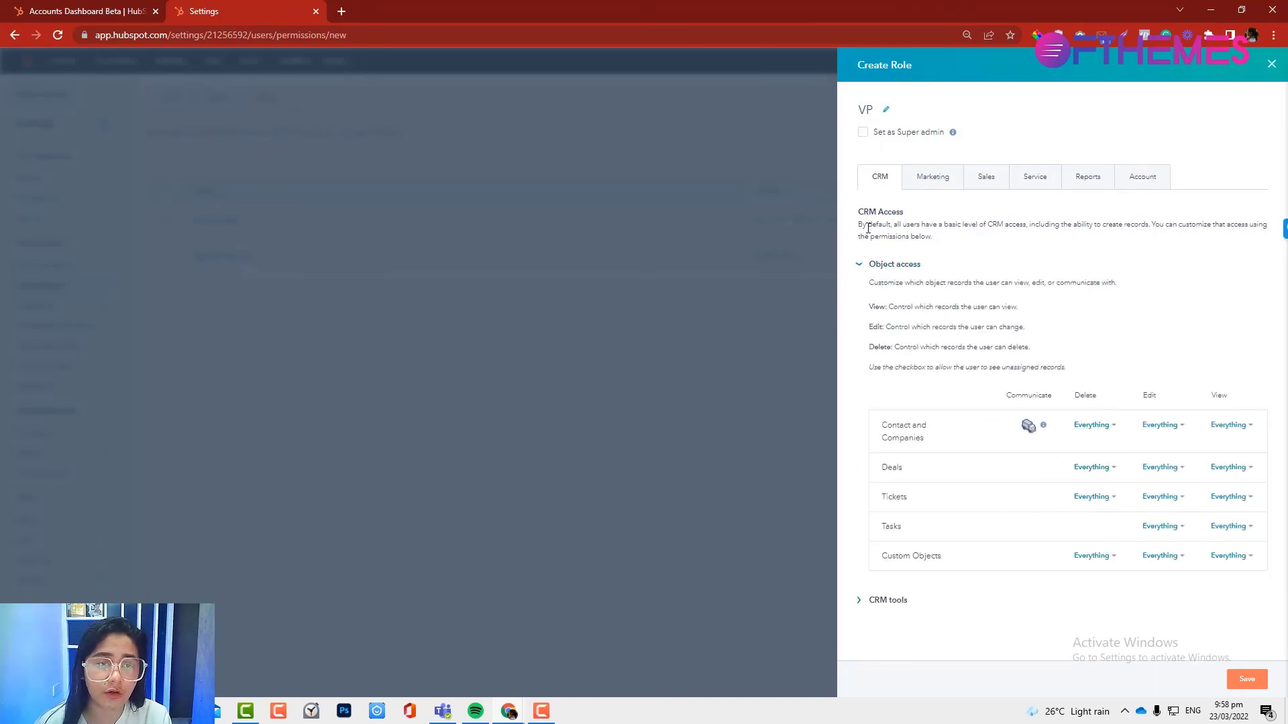
{"action": "left_click", "coordinate": [907, 187]}
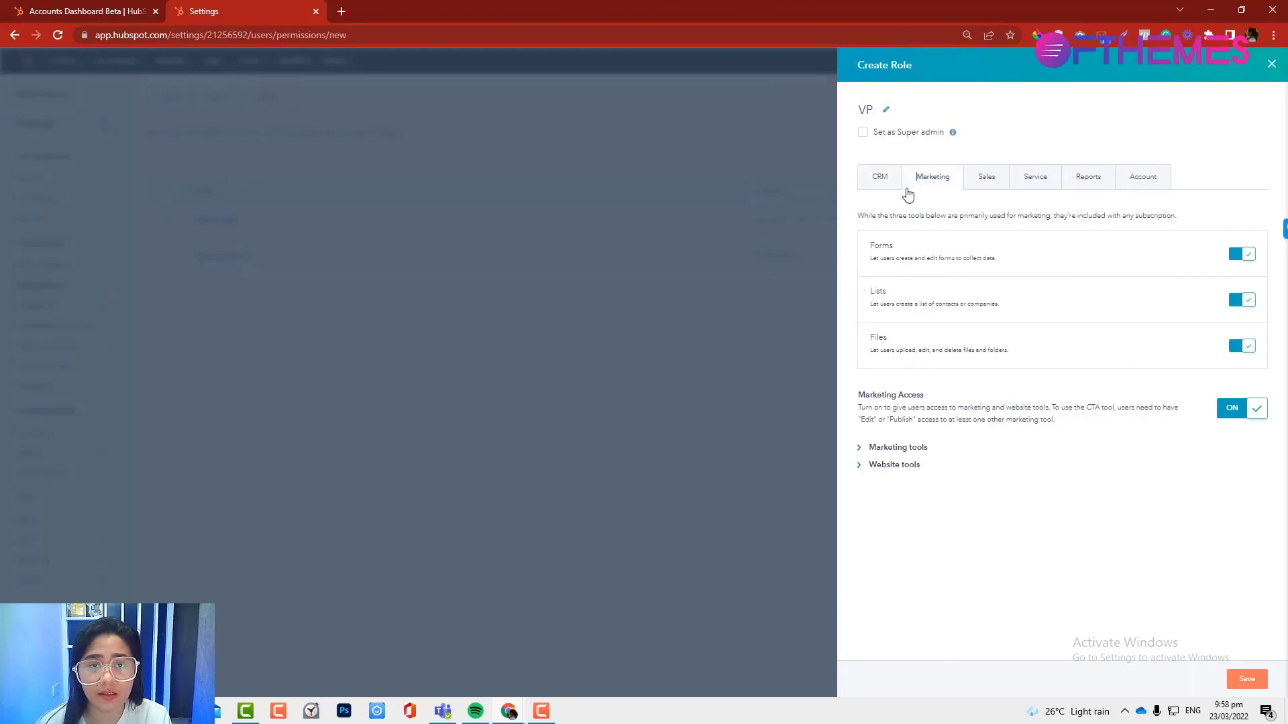